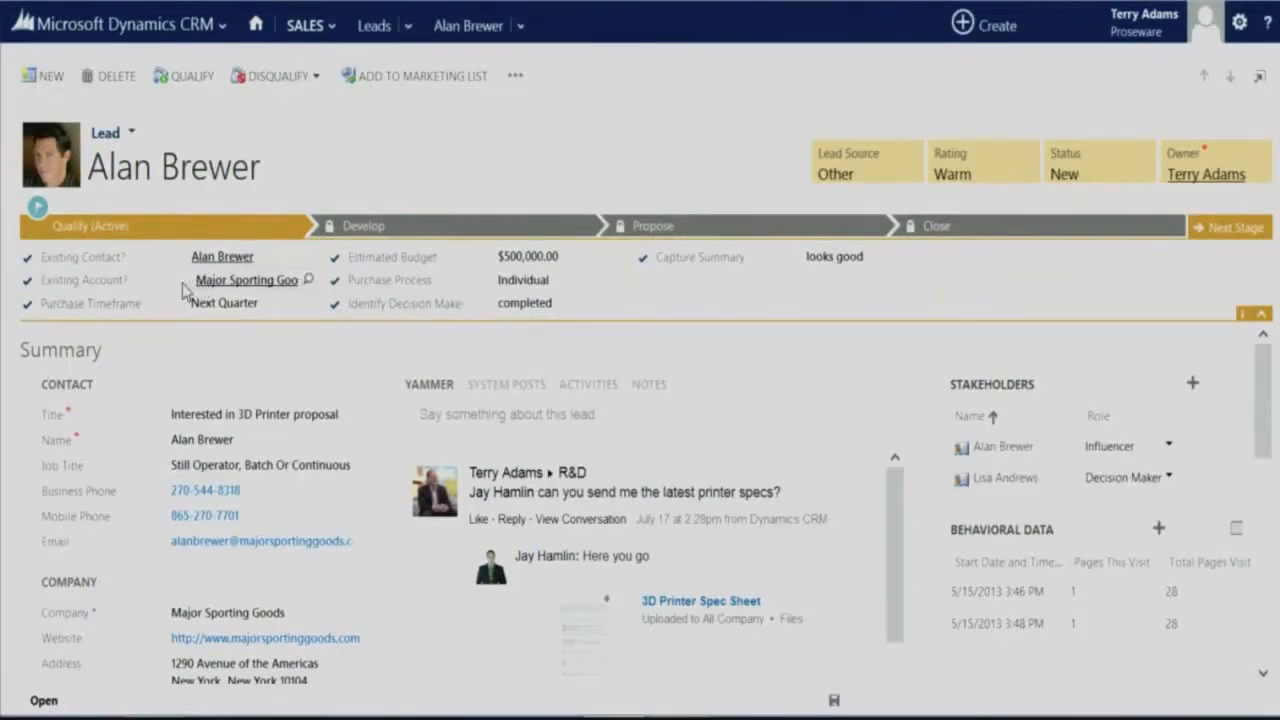
Choose Next Quarter as the lead's Purchase Timeframe
{"action": "left_click", "coordinate": [289, 306]}
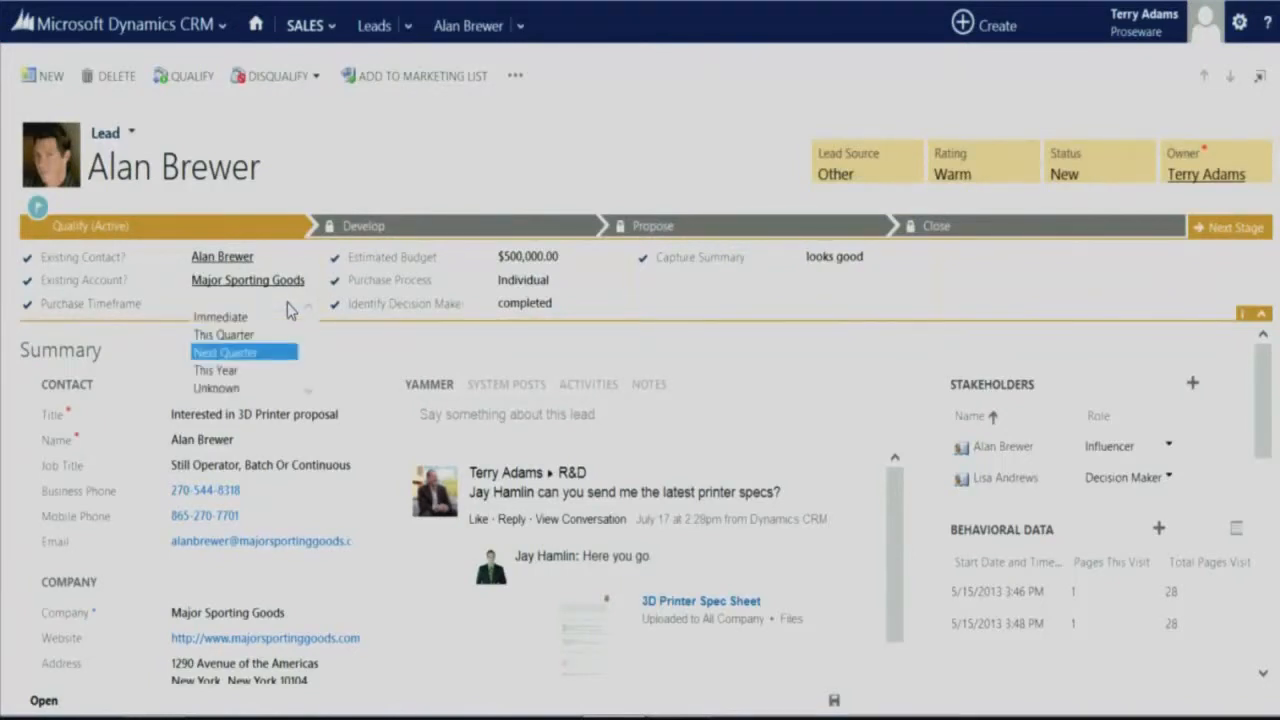
{"action": "left_click", "coordinate": [263, 362]}
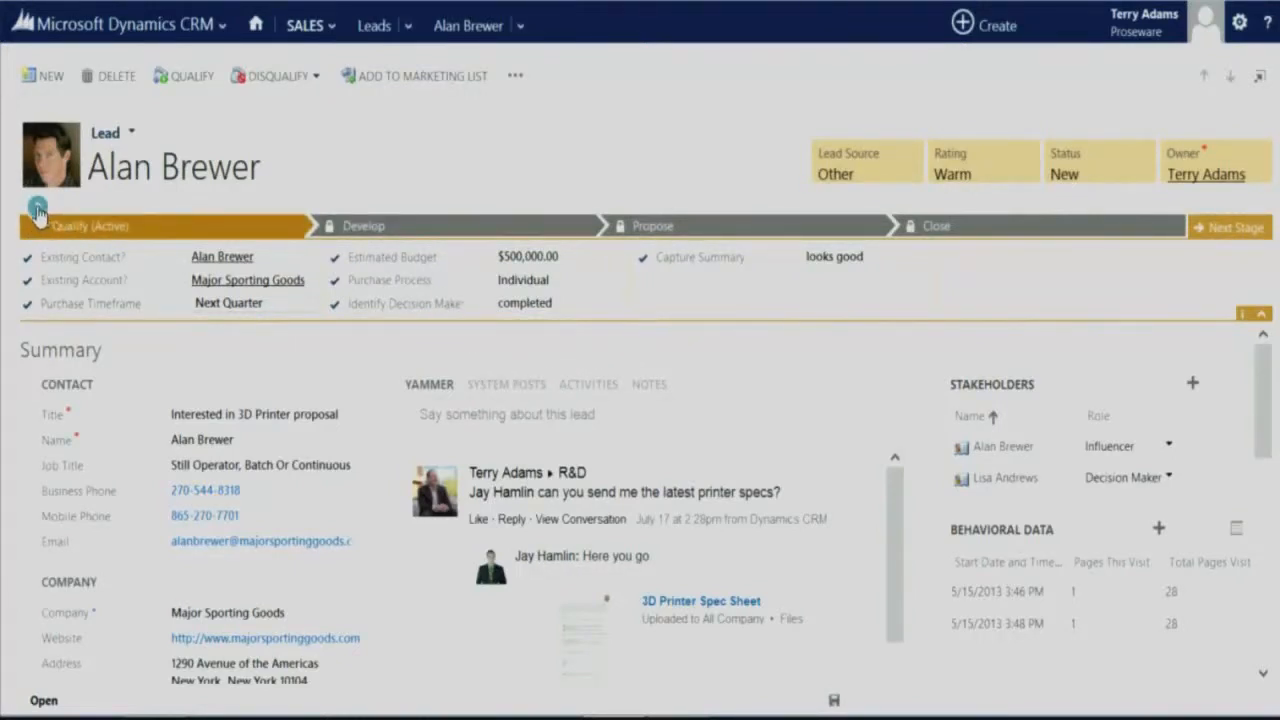
Review the steps of the Develop and Propose stages in the lead's process, and return to the Qualify stage
{"action": "left_click", "coordinate": [398, 230]}
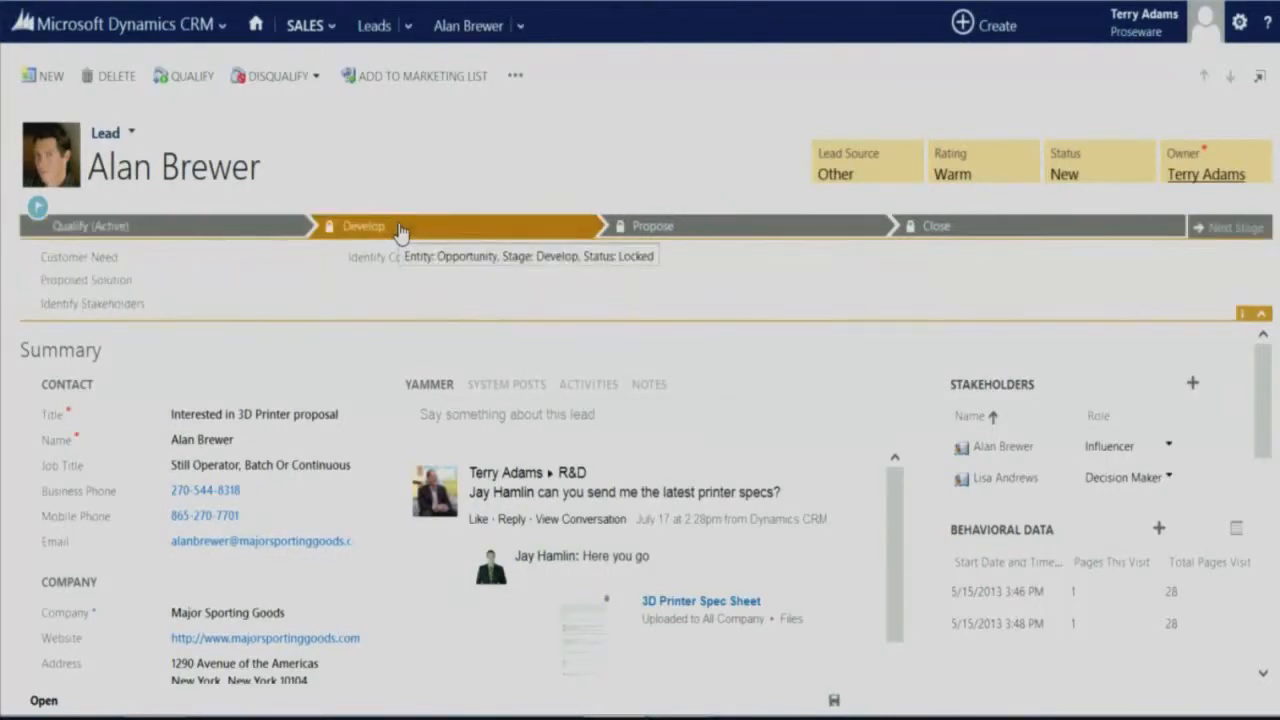
{"action": "left_click", "coordinate": [703, 232]}
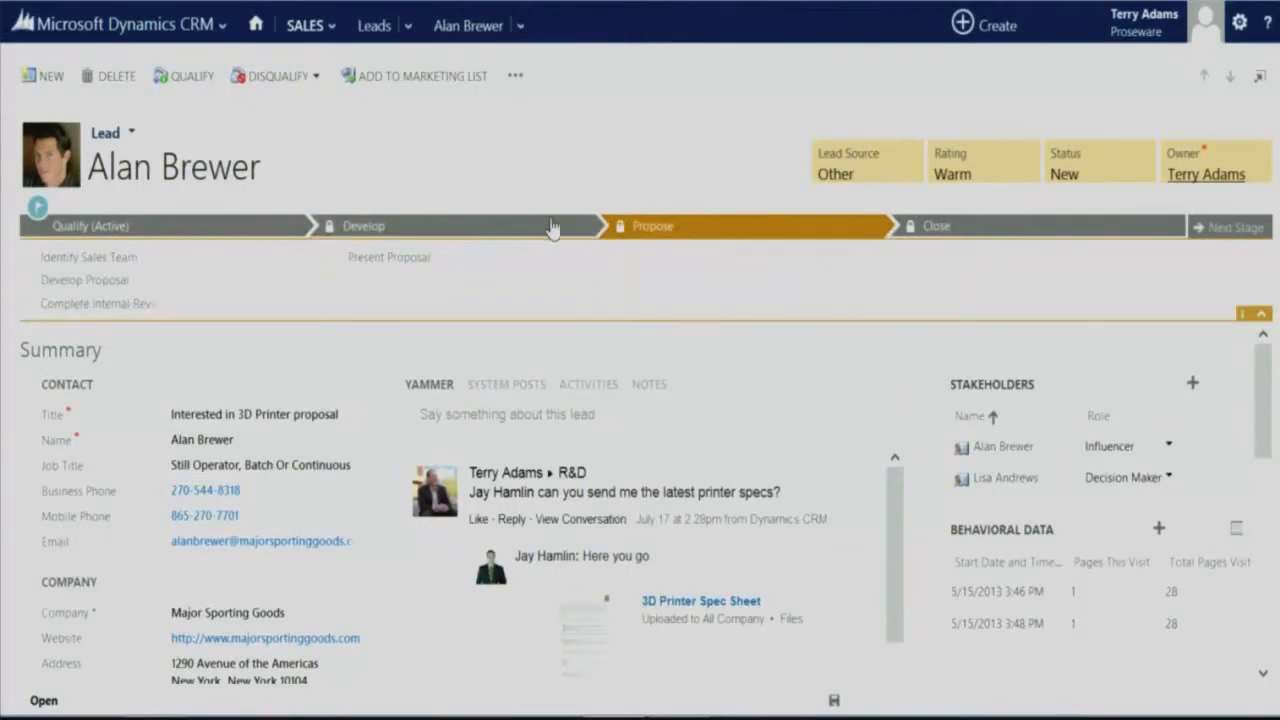
{"action": "left_click", "coordinate": [492, 232]}
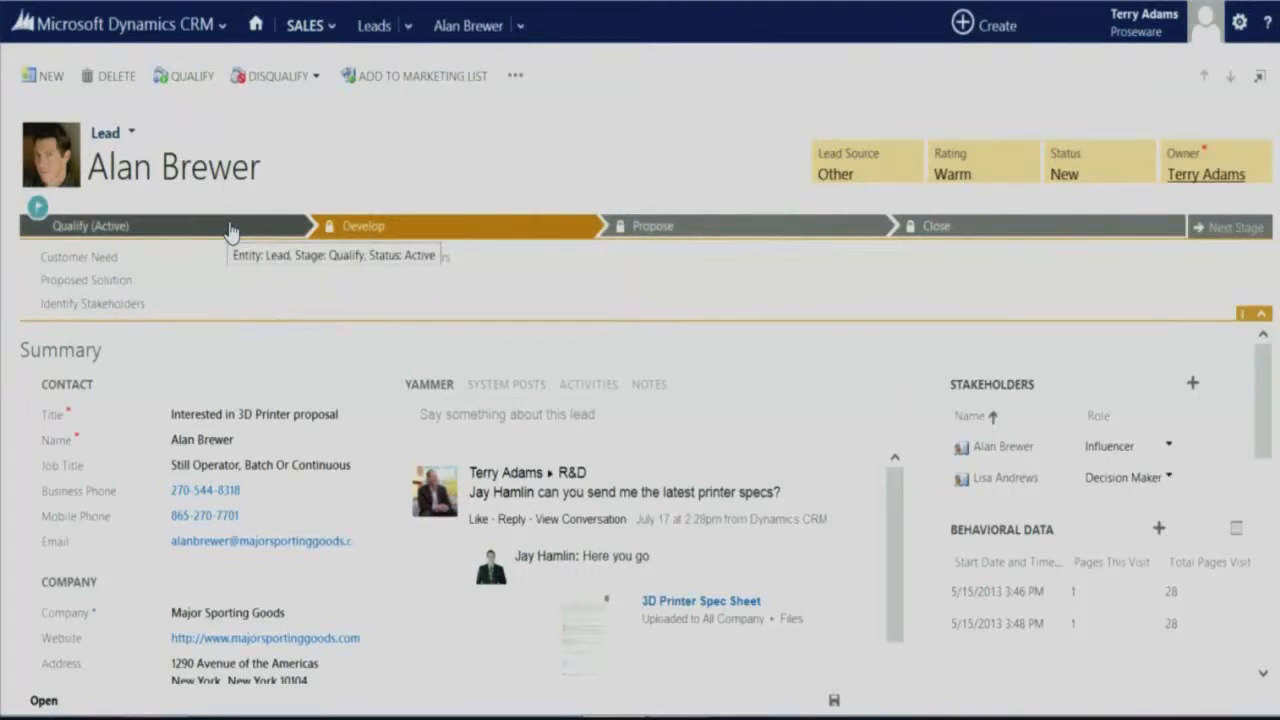
{"action": "left_click", "coordinate": [195, 229]}
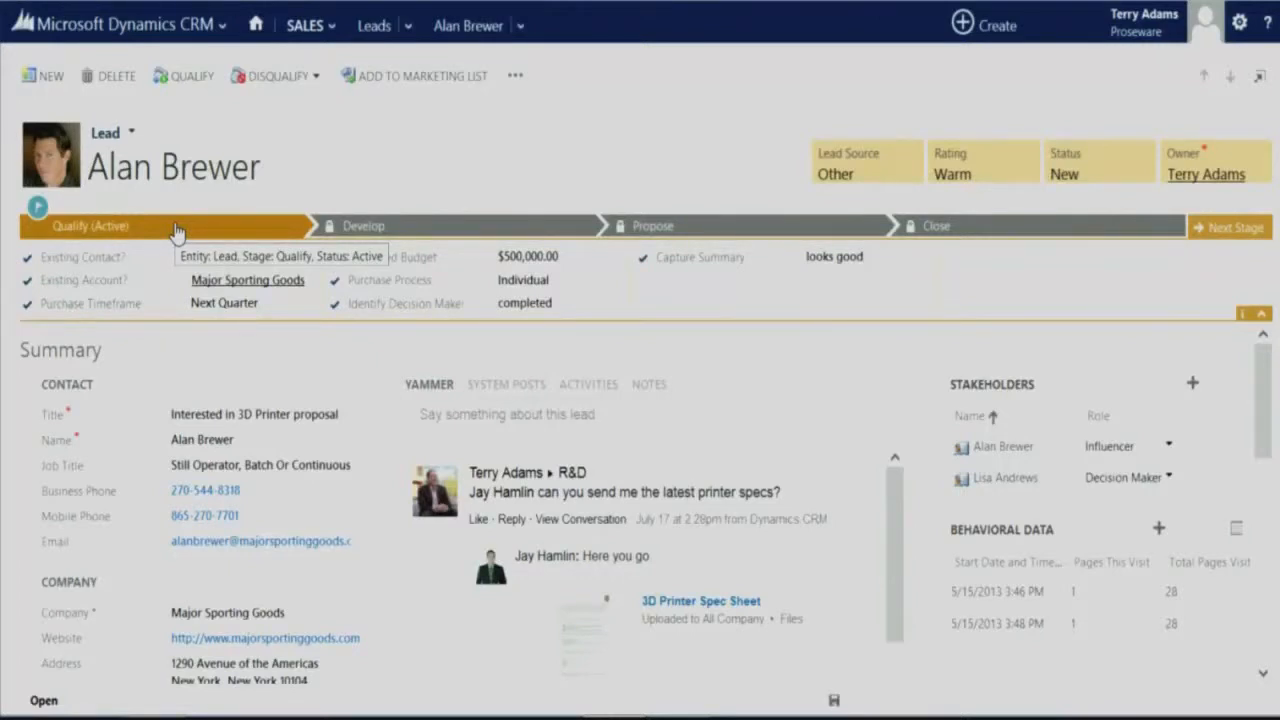
Switch the lead's business process flow to Cross Sell
{"action": "left_click", "coordinate": [515, 76]}
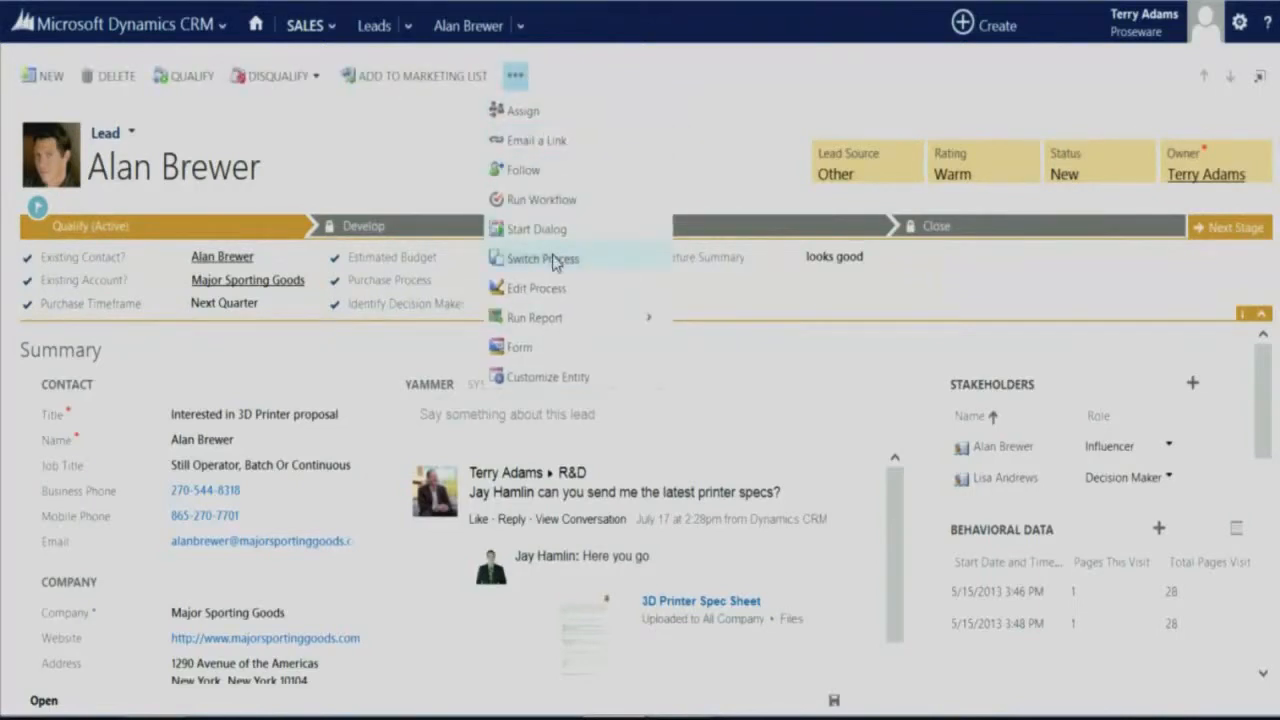
{"action": "left_click", "coordinate": [553, 260]}
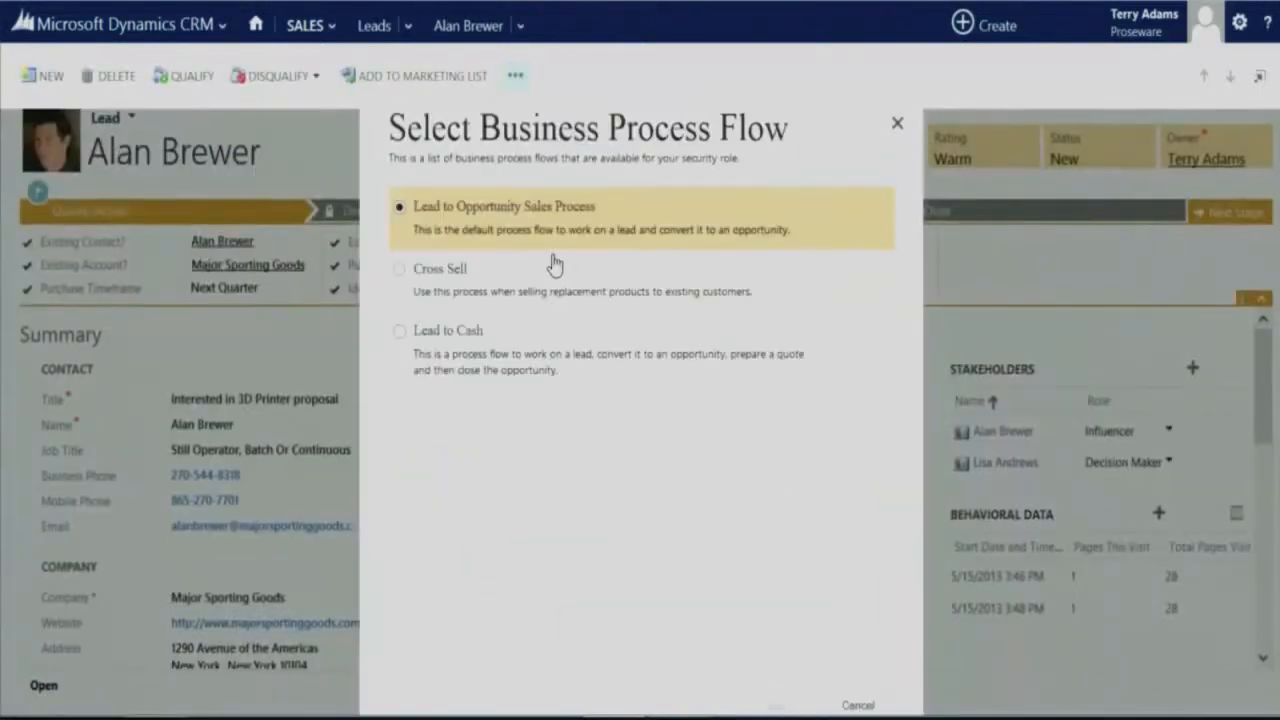
{"action": "left_click", "coordinate": [445, 277]}
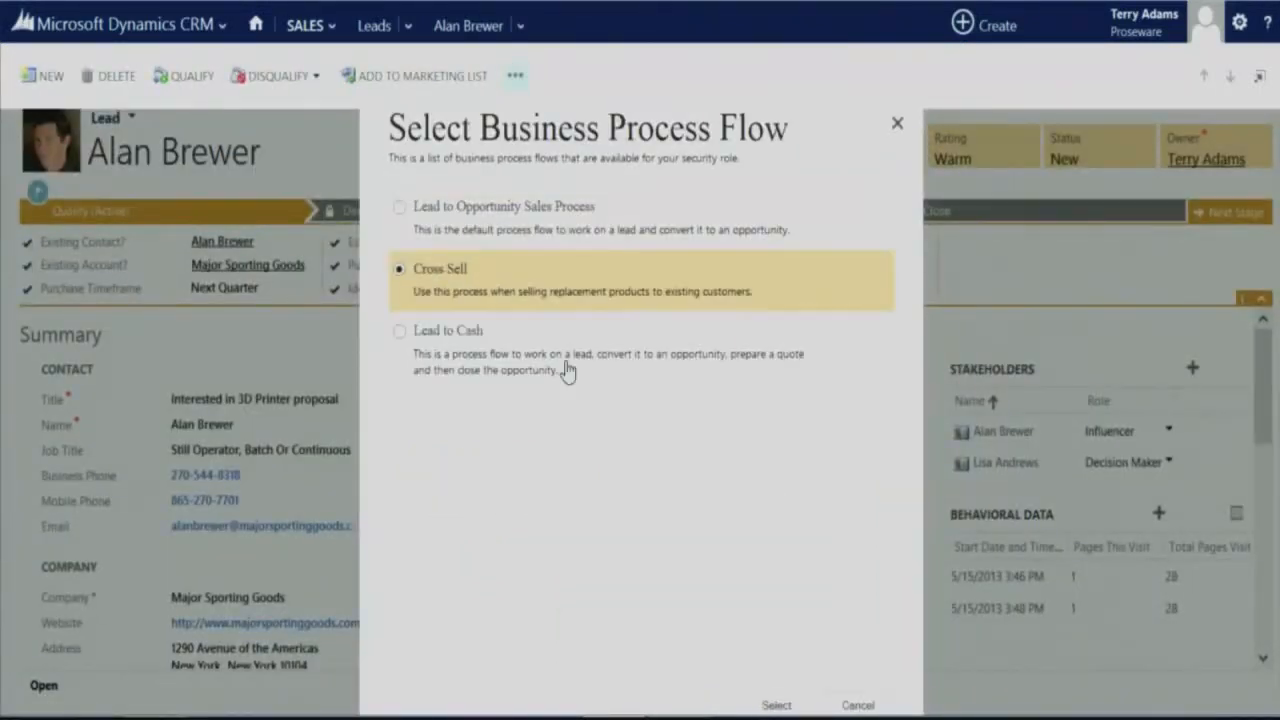
{"action": "left_click", "coordinate": [776, 705]}
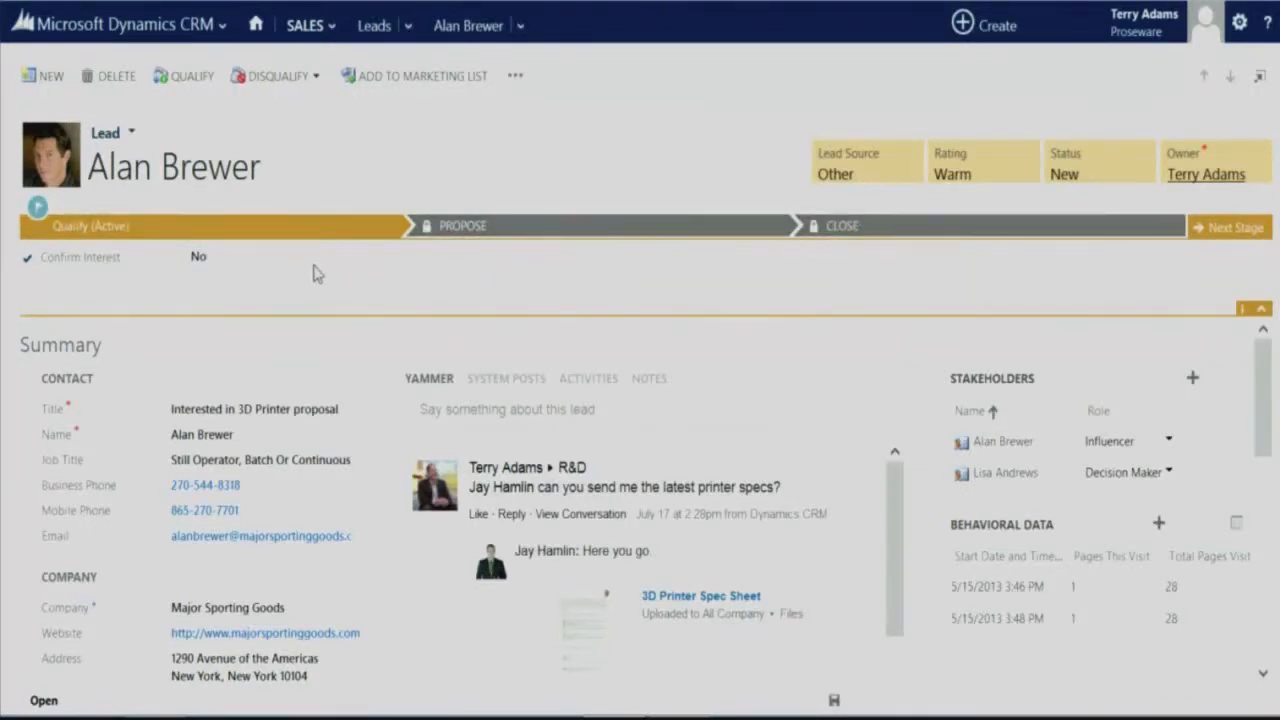
Set Confirm Interest to Yes and qualify the lead into an opportunity
{"action": "left_click", "coordinate": [214, 259]}
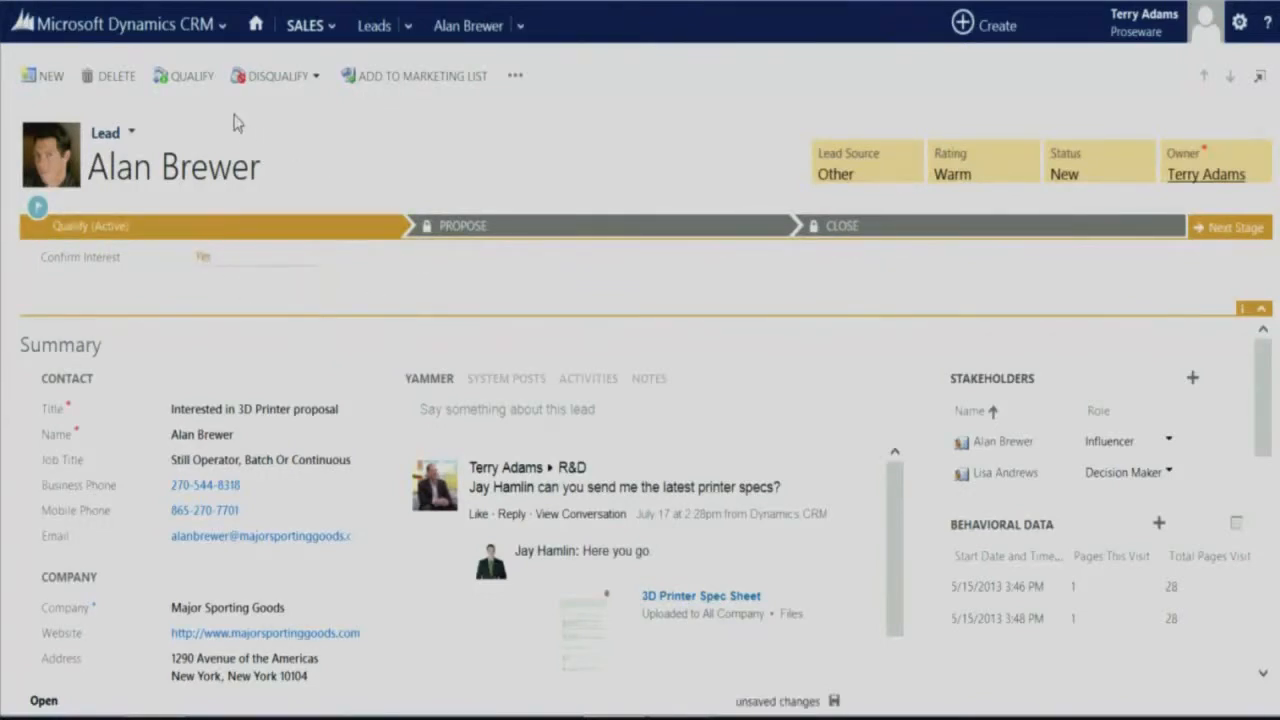
{"action": "left_click", "coordinate": [195, 83]}
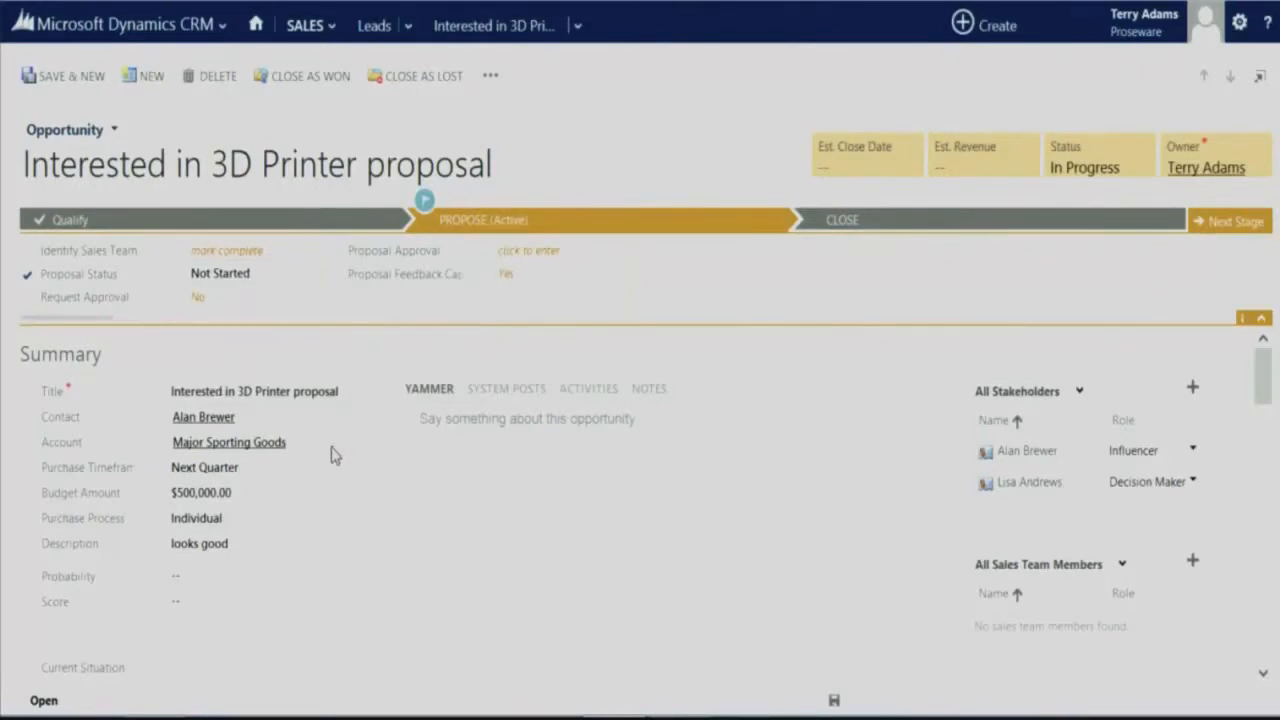
Review the new opportunity's summary, revisit the originating lead's Qualify stage, and return to the opportunity's Propose stage
{"action": "scroll", "coordinate": [298, 557], "scroll_direction": "down", "scroll_amount": 2}
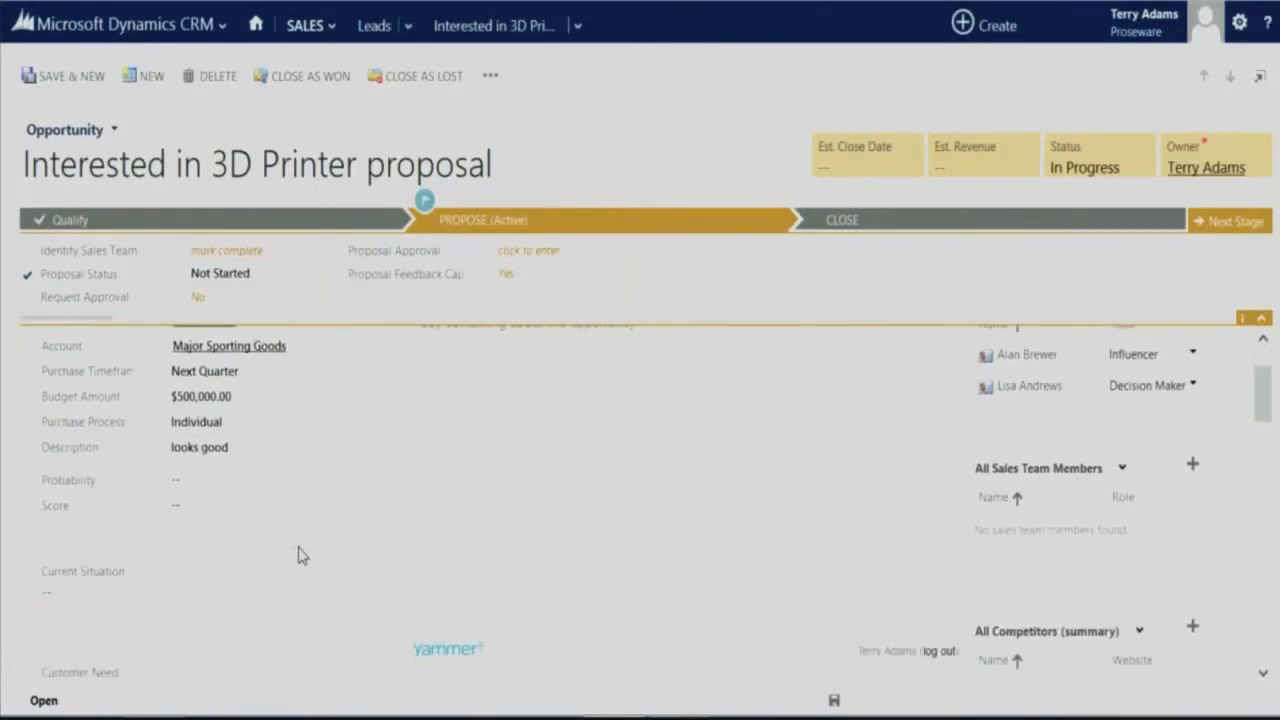
{"action": "scroll", "coordinate": [298, 553], "scroll_direction": "up", "scroll_amount": 2}
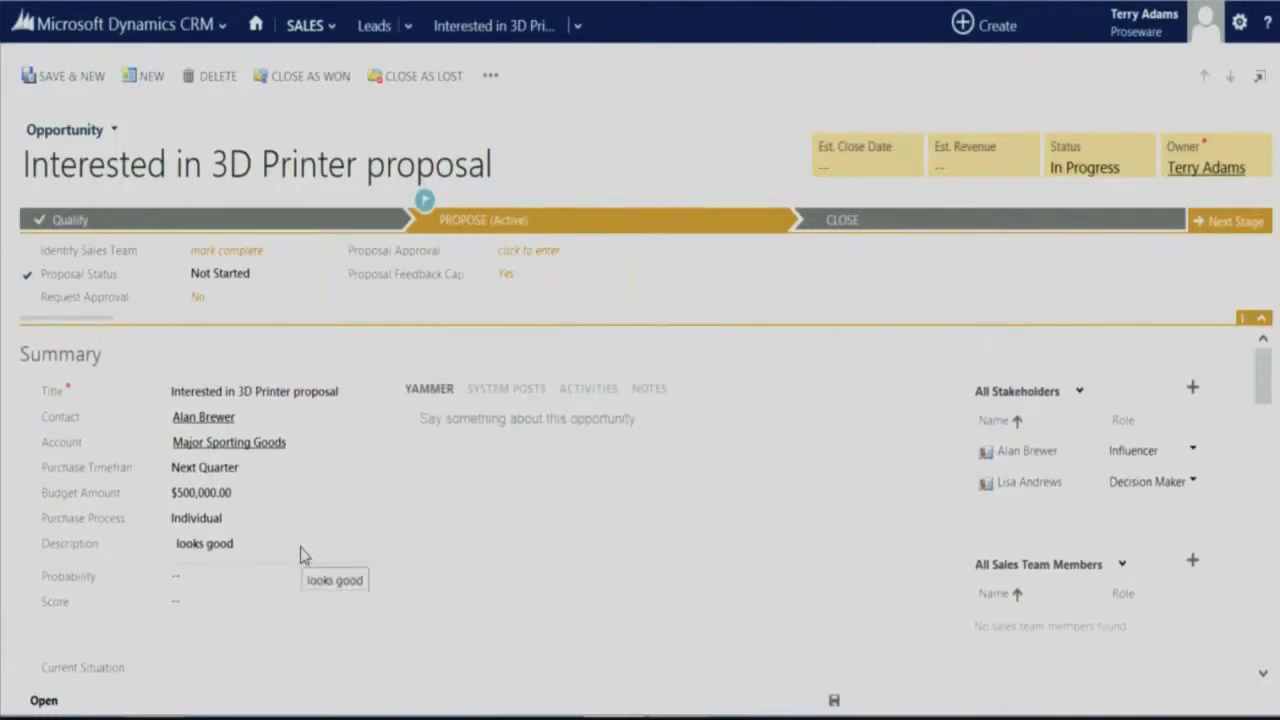
{"action": "left_click", "coordinate": [150, 227]}
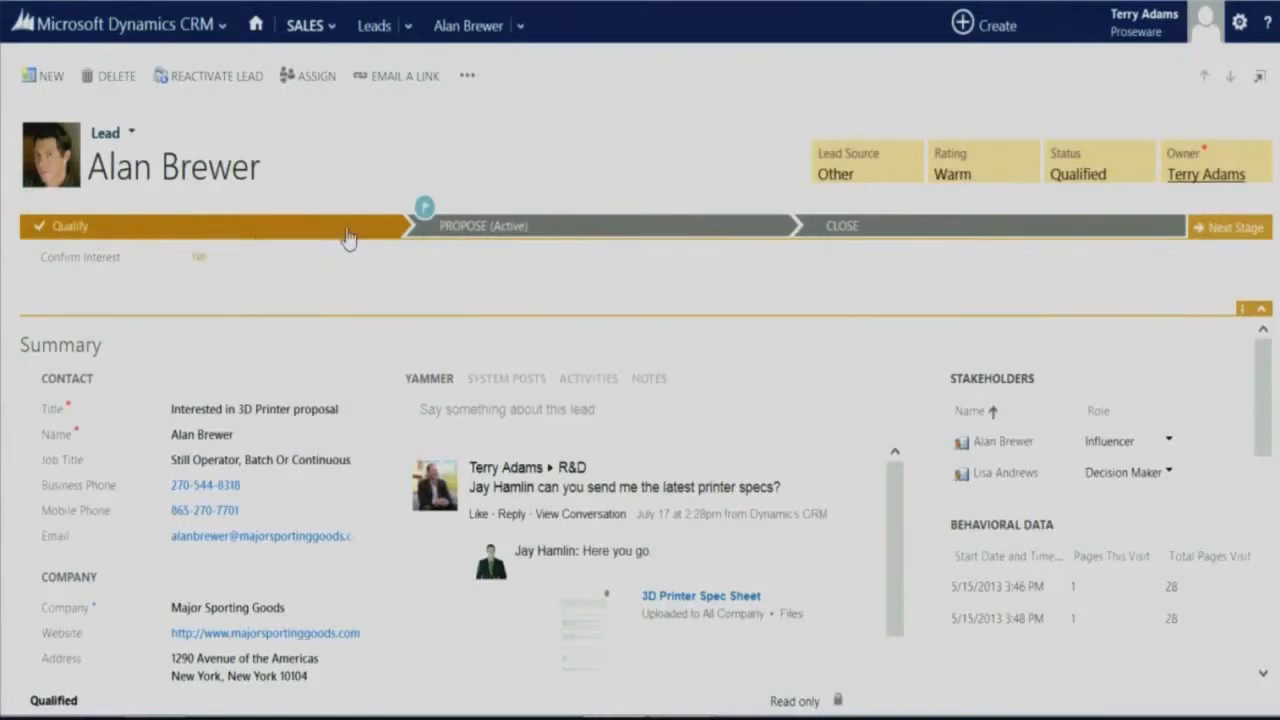
{"action": "left_click", "coordinate": [508, 232]}
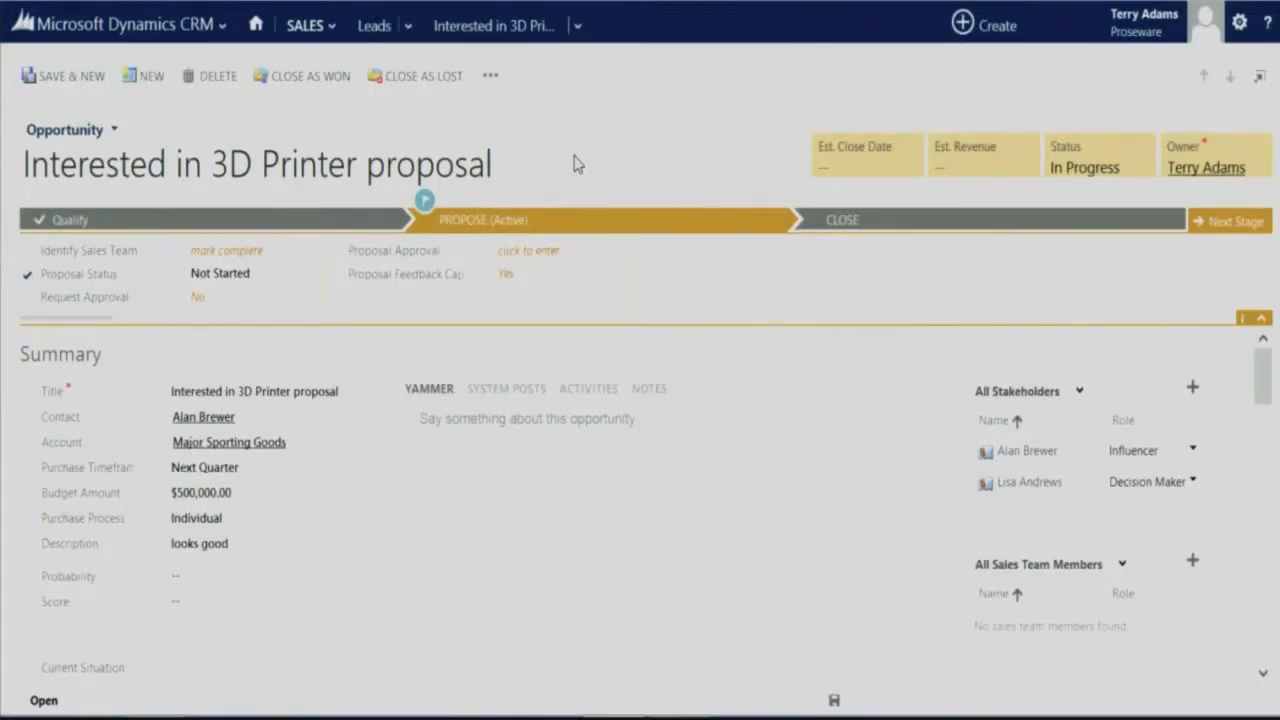
Open the opportunity's current business process flow for editing
{"action": "left_click", "coordinate": [491, 78]}
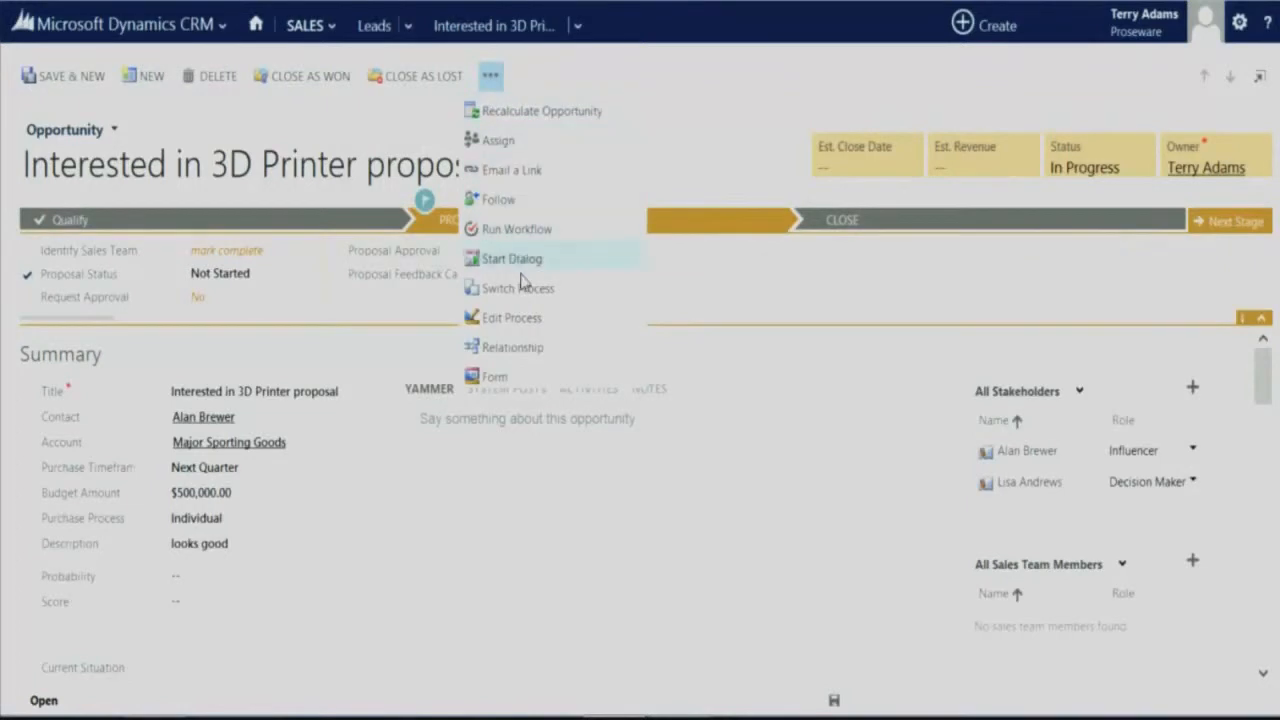
{"action": "left_click", "coordinate": [510, 318]}
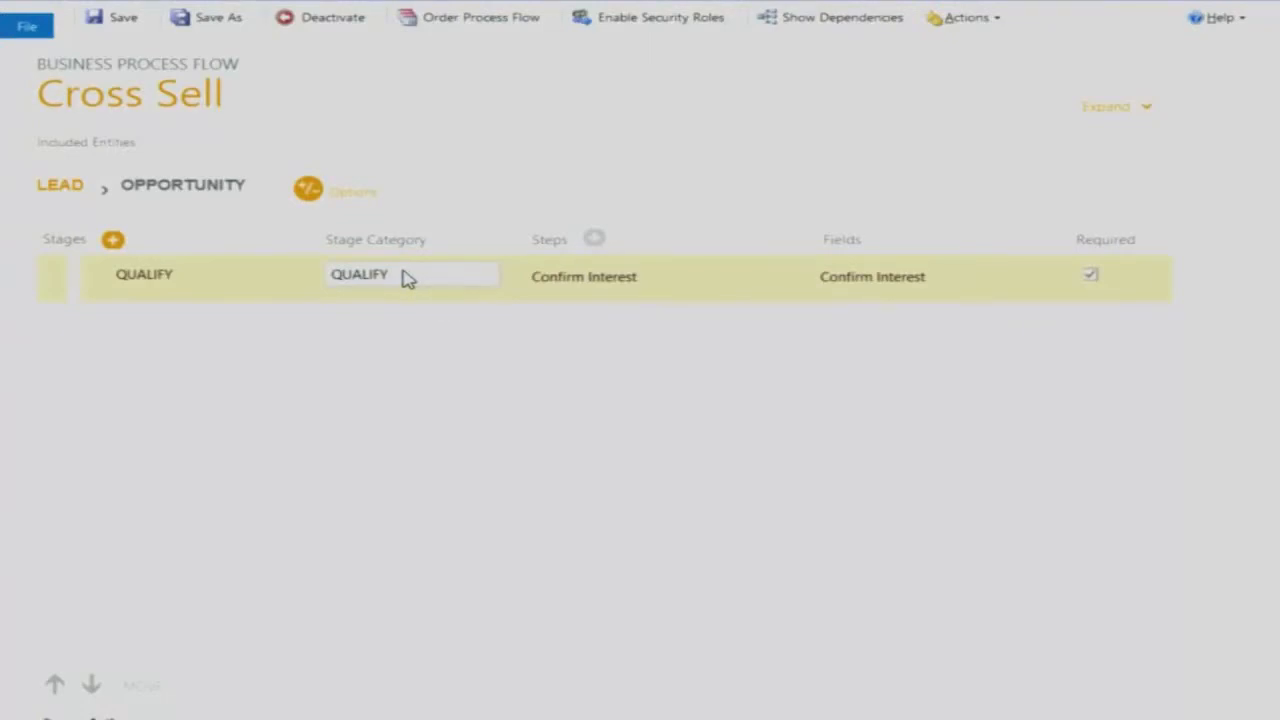
Examine the stages, stage categories, steps and fields defined for the Lead and Opportunity entities in the Cross Sell flow
{"action": "left_click", "coordinate": [706, 283]}
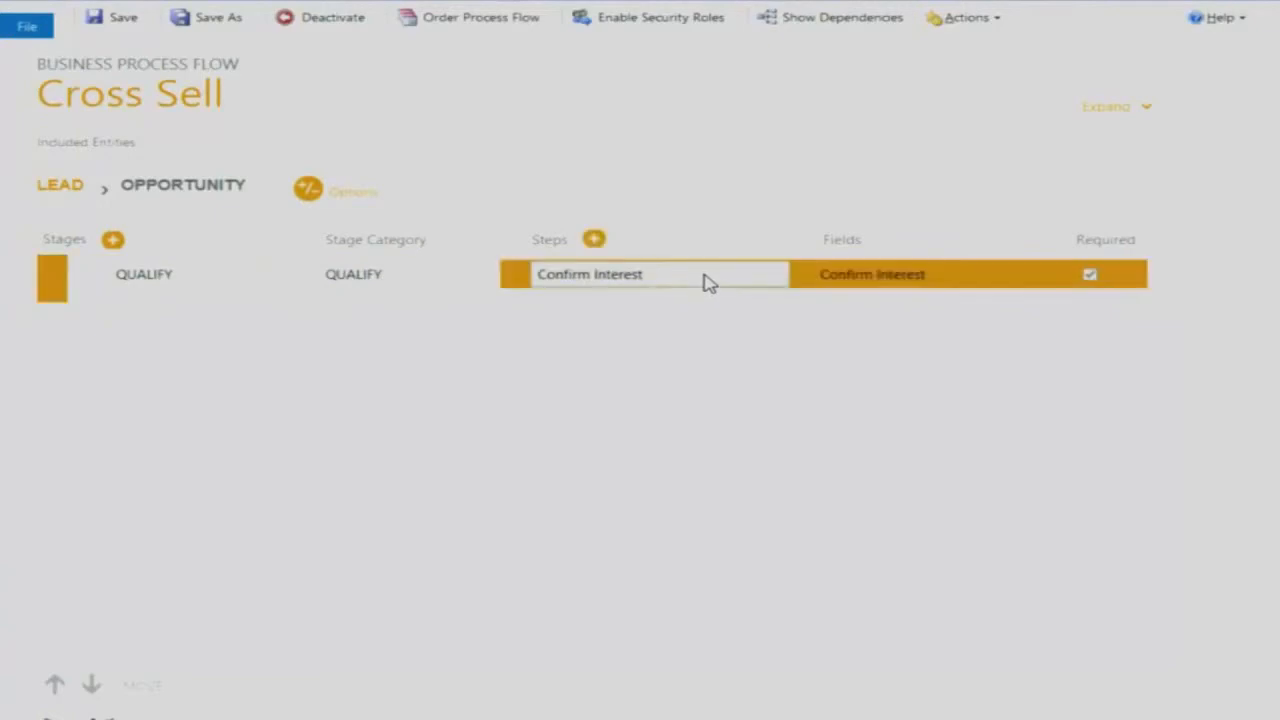
{"action": "left_click", "coordinate": [880, 278]}
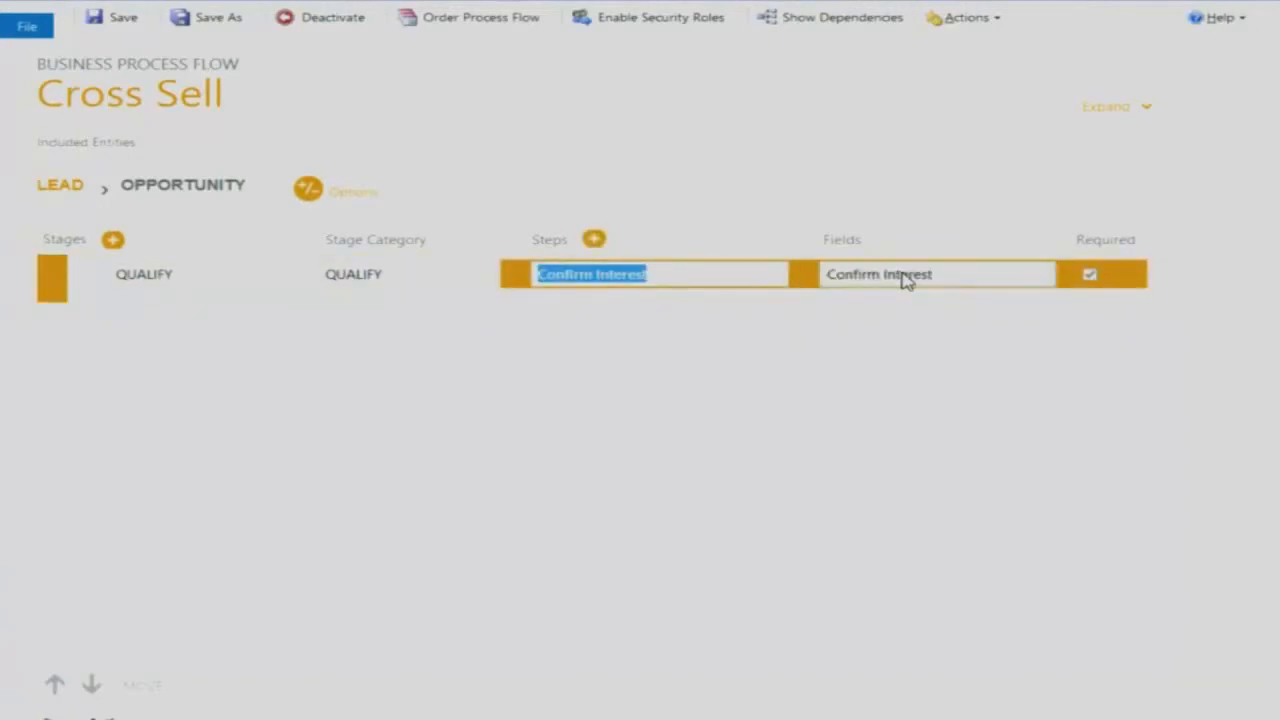
{"action": "left_click", "coordinate": [594, 241]}
{"action": "left_click", "coordinate": [870, 302]}
{"action": "left_click", "coordinate": [190, 190]}
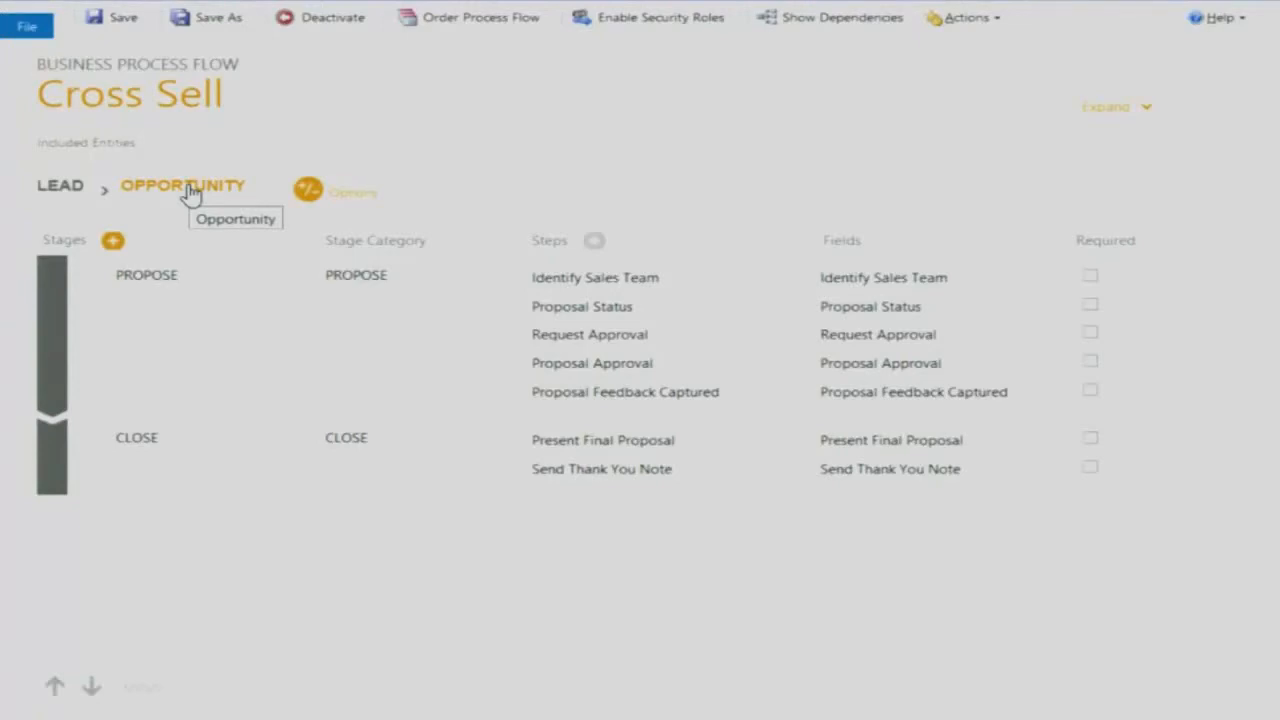
{"action": "left_click", "coordinate": [150, 278]}
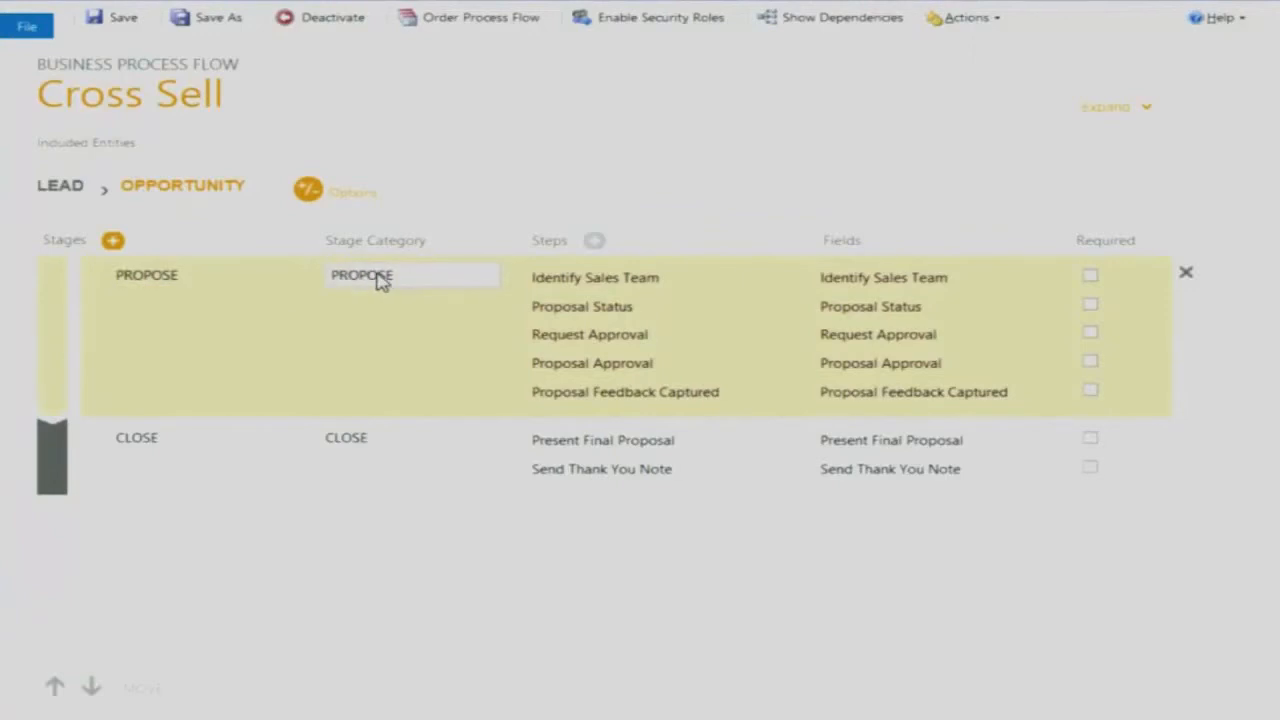
{"action": "left_click", "coordinate": [358, 458]}
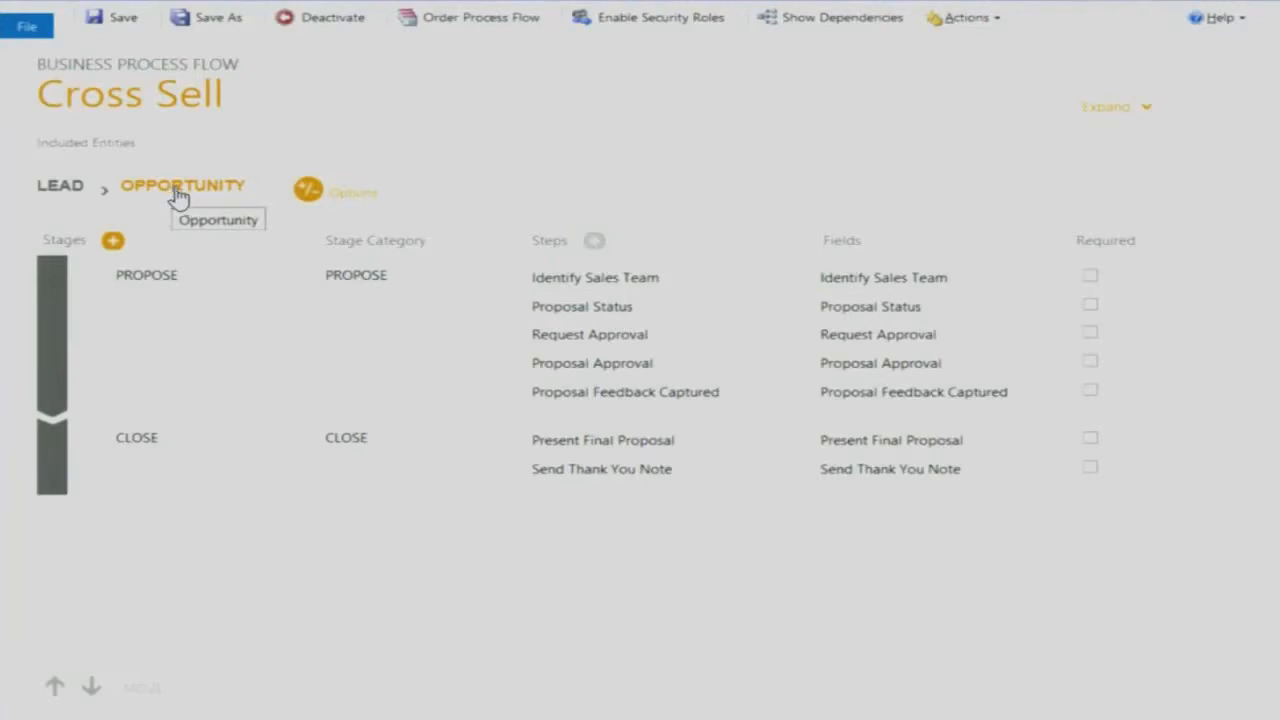
Add the Quote (Opportunity) entity to the Cross Sell process flow after Opportunity
{"action": "left_click", "coordinate": [311, 195]}
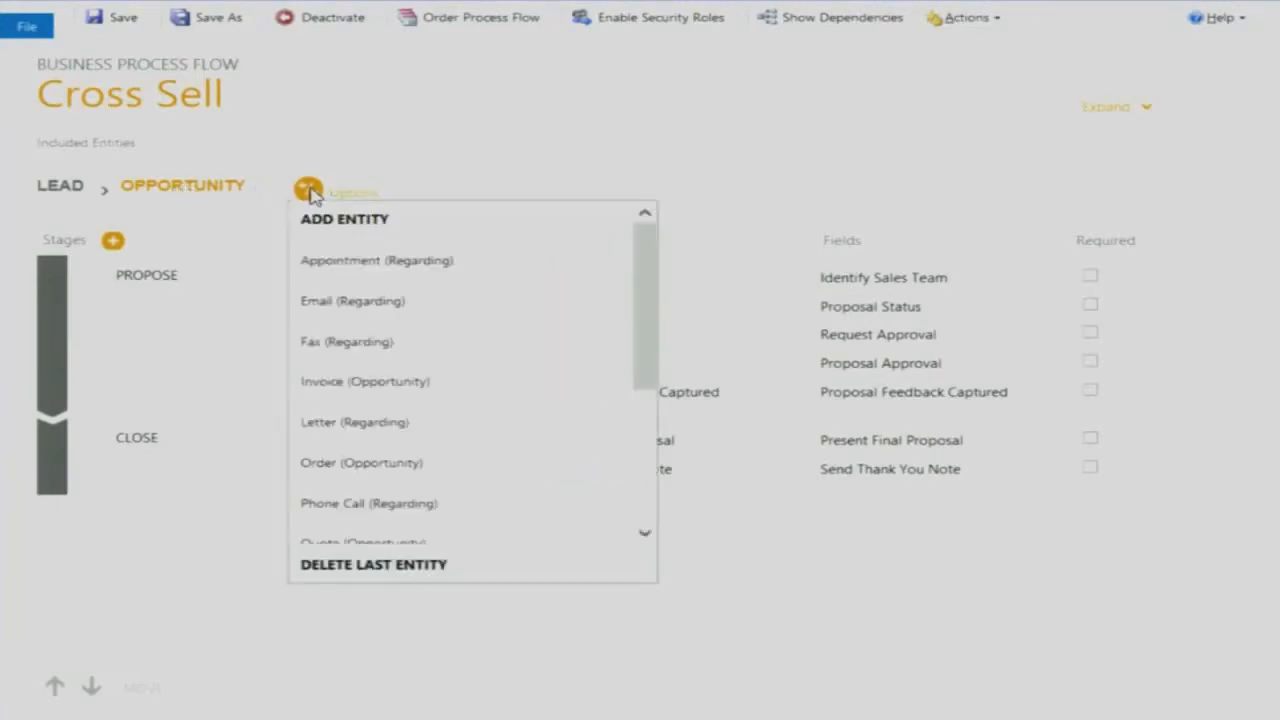
{"action": "scroll", "coordinate": [440, 363], "scroll_direction": "down", "scroll_amount": 1}
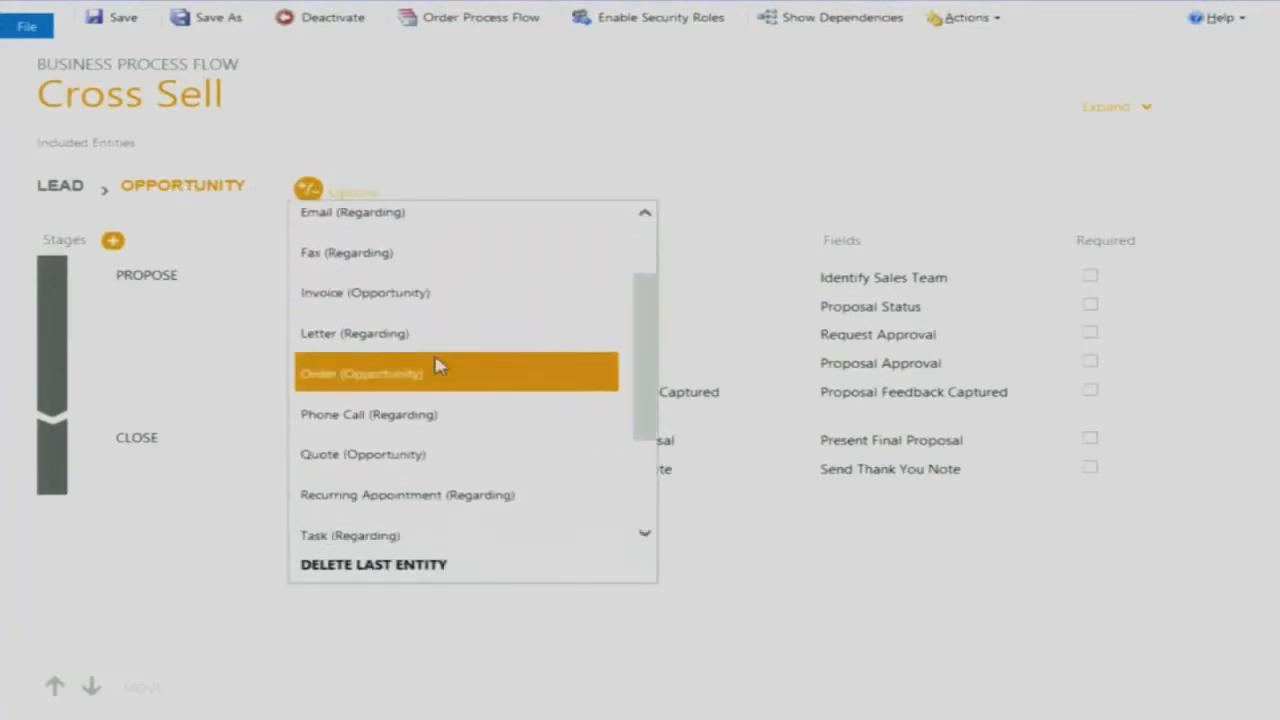
{"action": "left_click", "coordinate": [391, 451]}
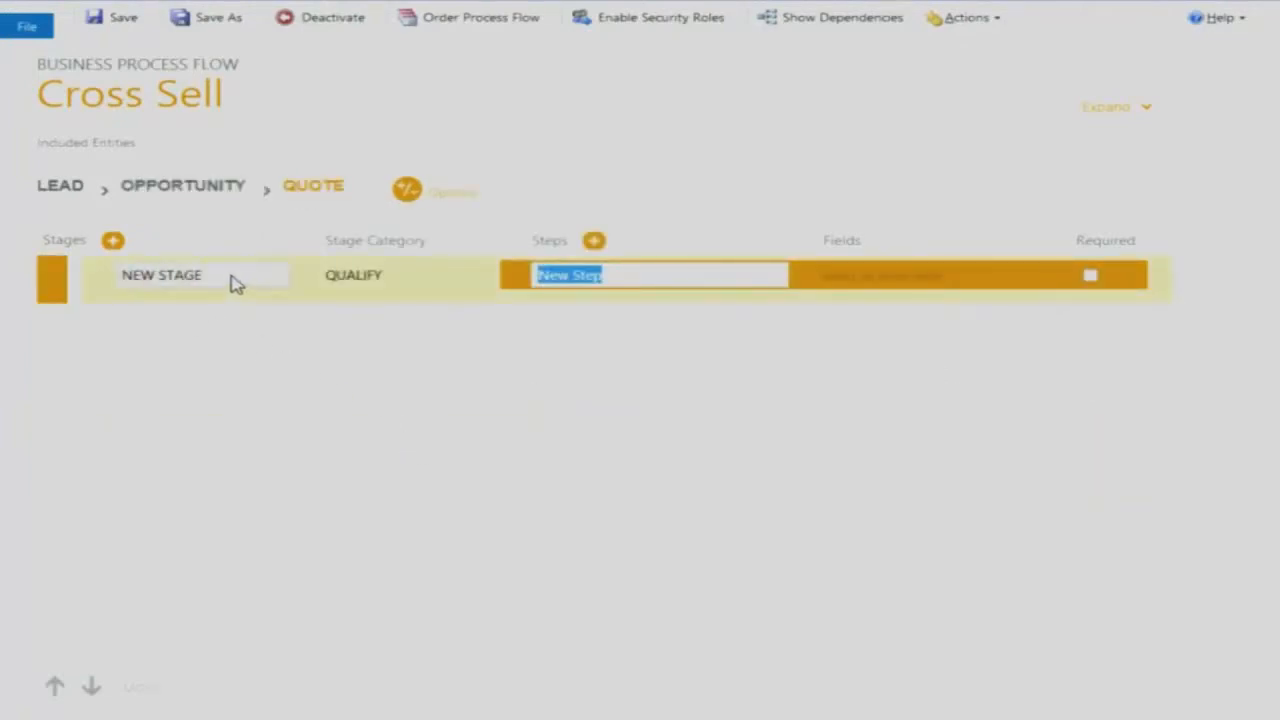
Assign the Effective To field to the new step in the Quote entity's stage
{"action": "left_click", "coordinate": [898, 278]}
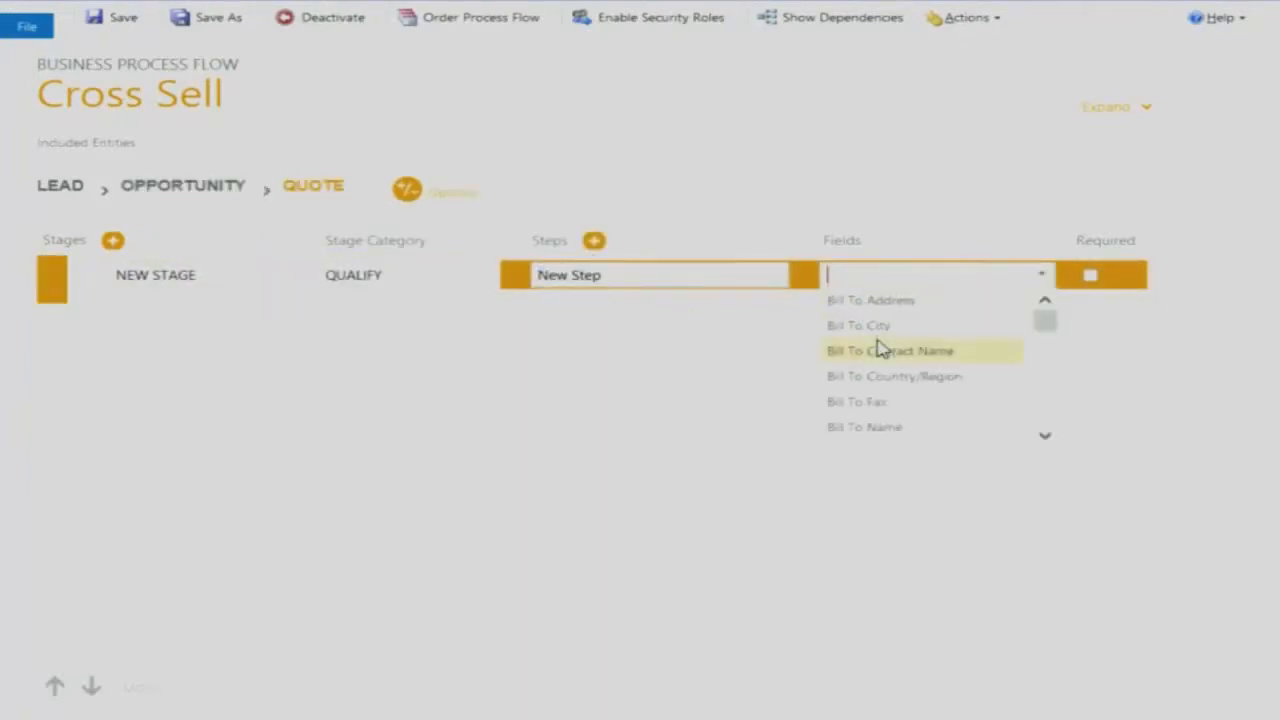
{"action": "scroll", "coordinate": [878, 347], "scroll_direction": "down", "scroll_amount": 5}
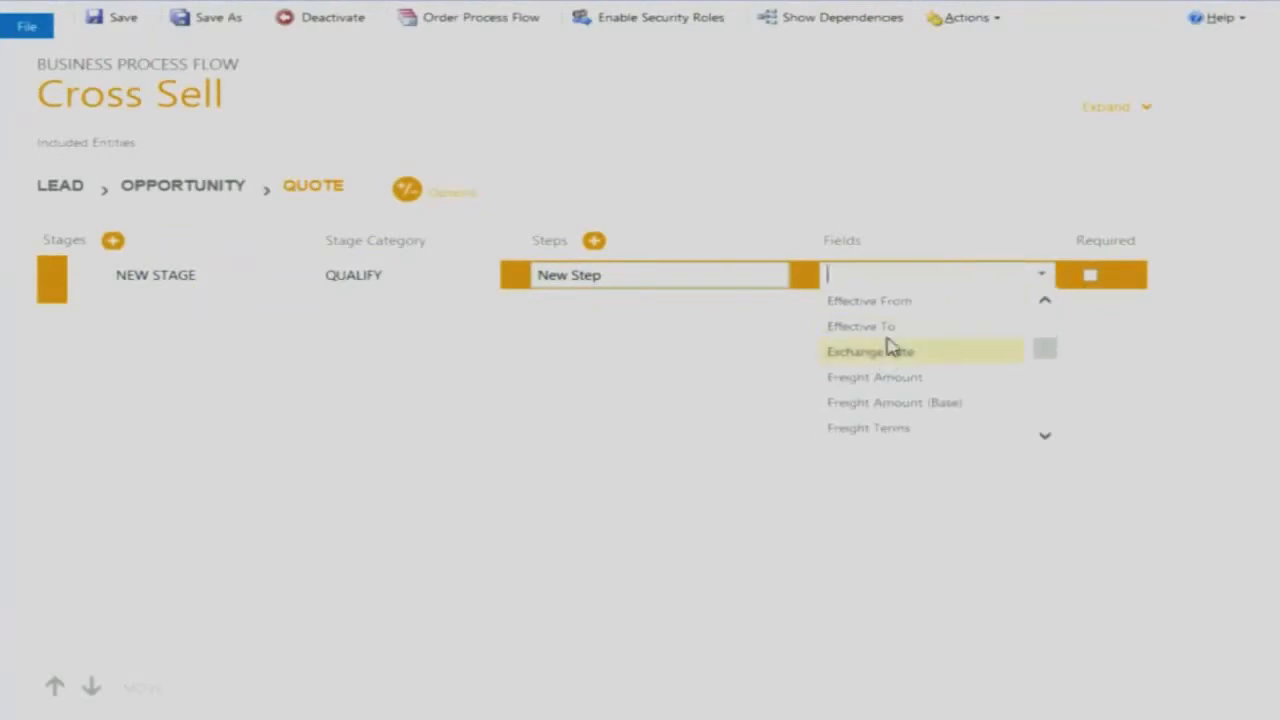
{"action": "left_click", "coordinate": [888, 330]}
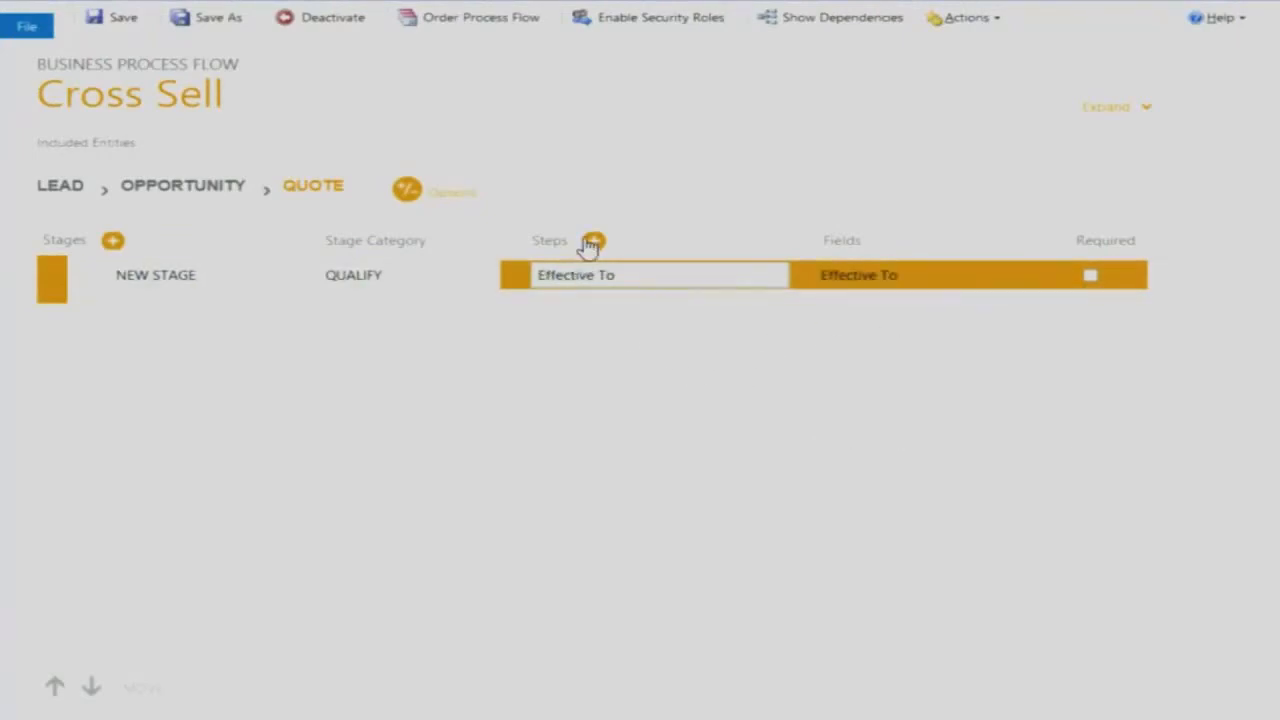
Close the process cycle after Quote by looping back to the Opportunity entity
{"action": "left_click", "coordinate": [410, 197]}
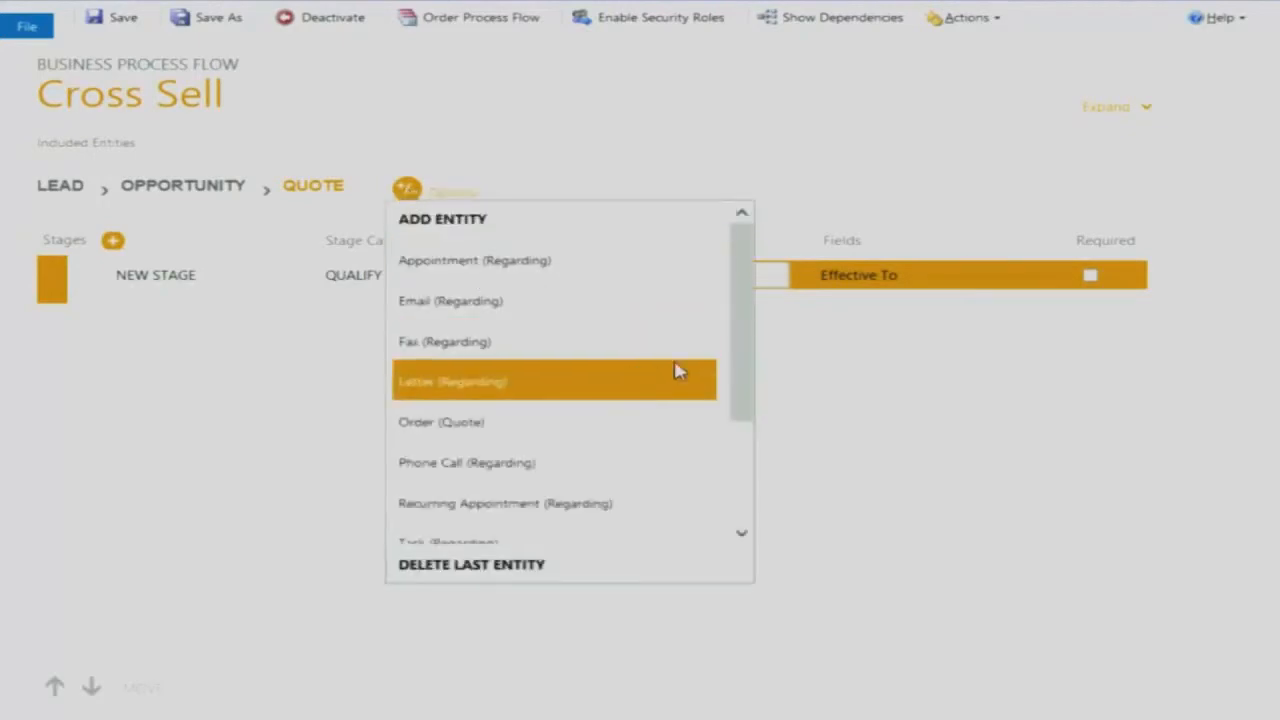
{"action": "left_click_drag", "start_coordinate": [749, 357], "coordinate": [753, 466]}
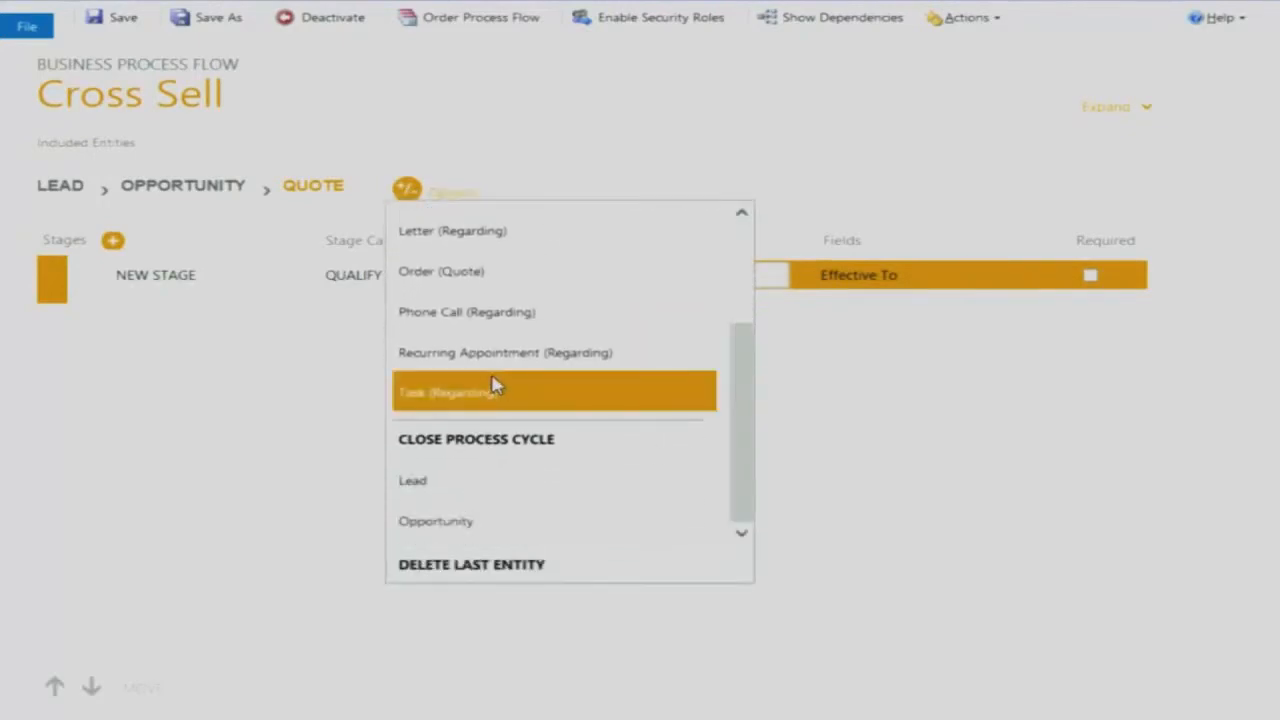
{"action": "left_click", "coordinate": [479, 523]}
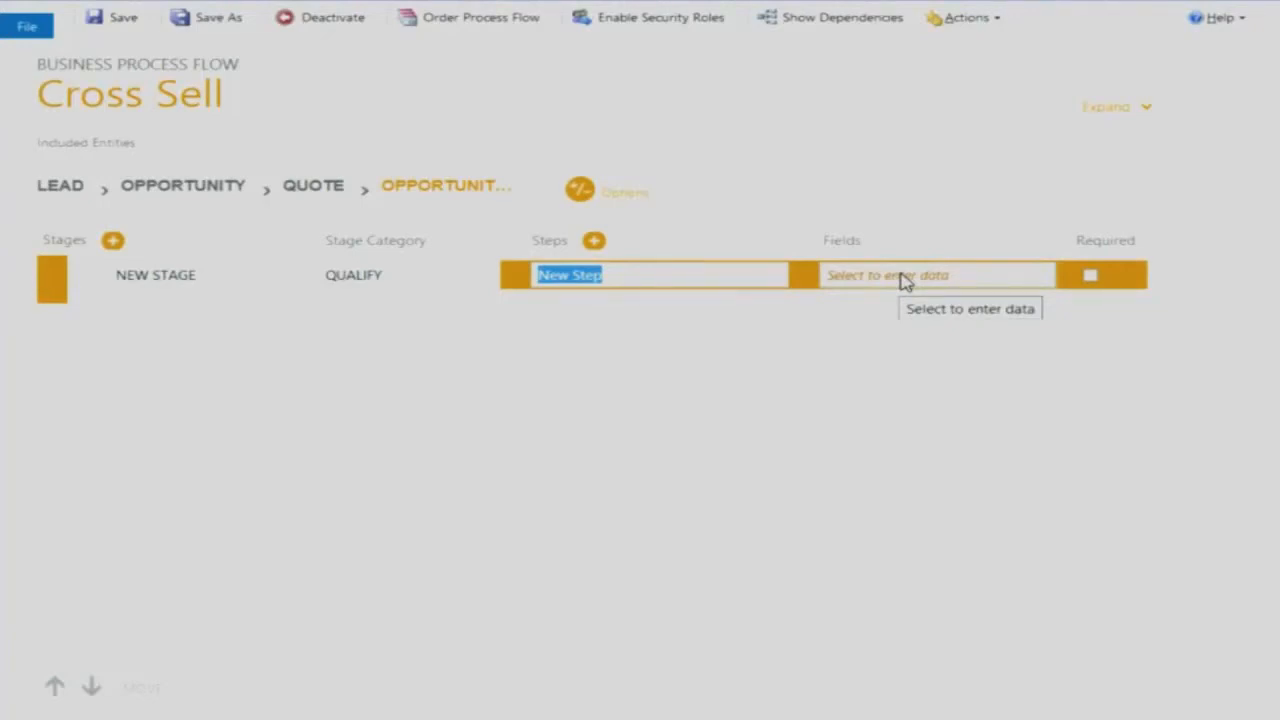
{"action": "left_click", "coordinate": [575, 113]}
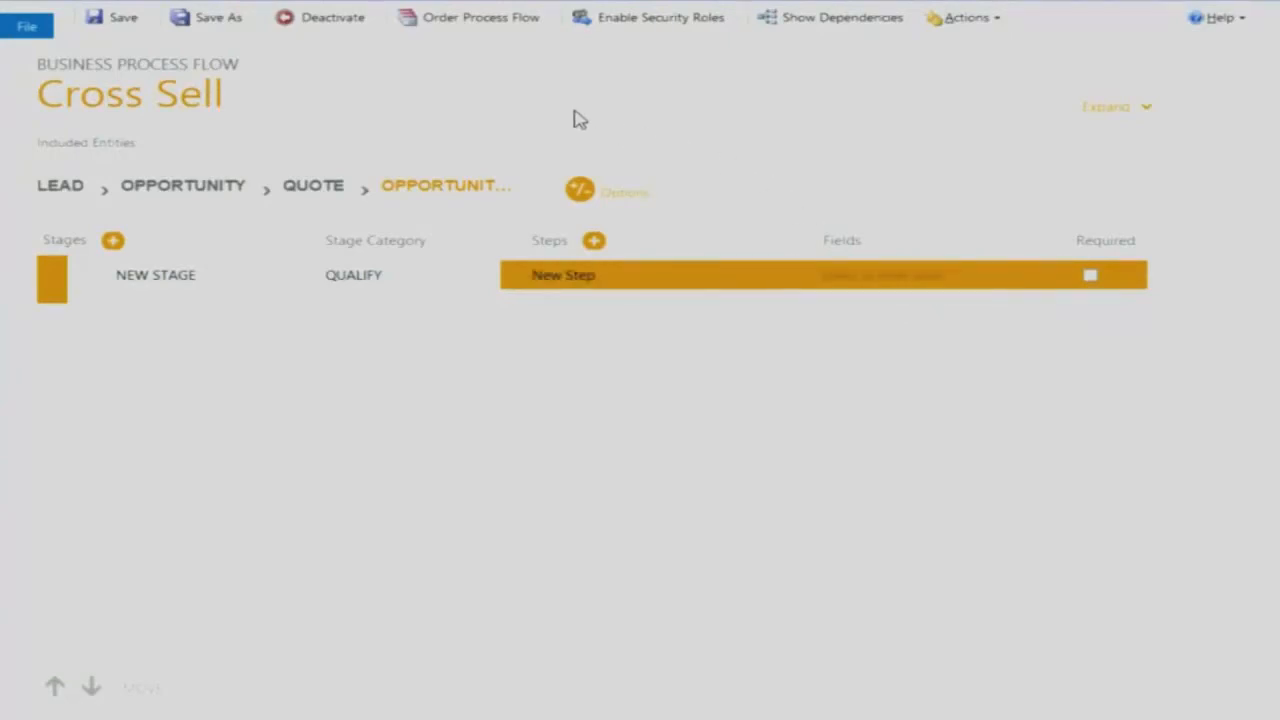
Delete the last entity, the closing Opportunity, from the process flow
{"action": "left_click", "coordinate": [592, 198]}
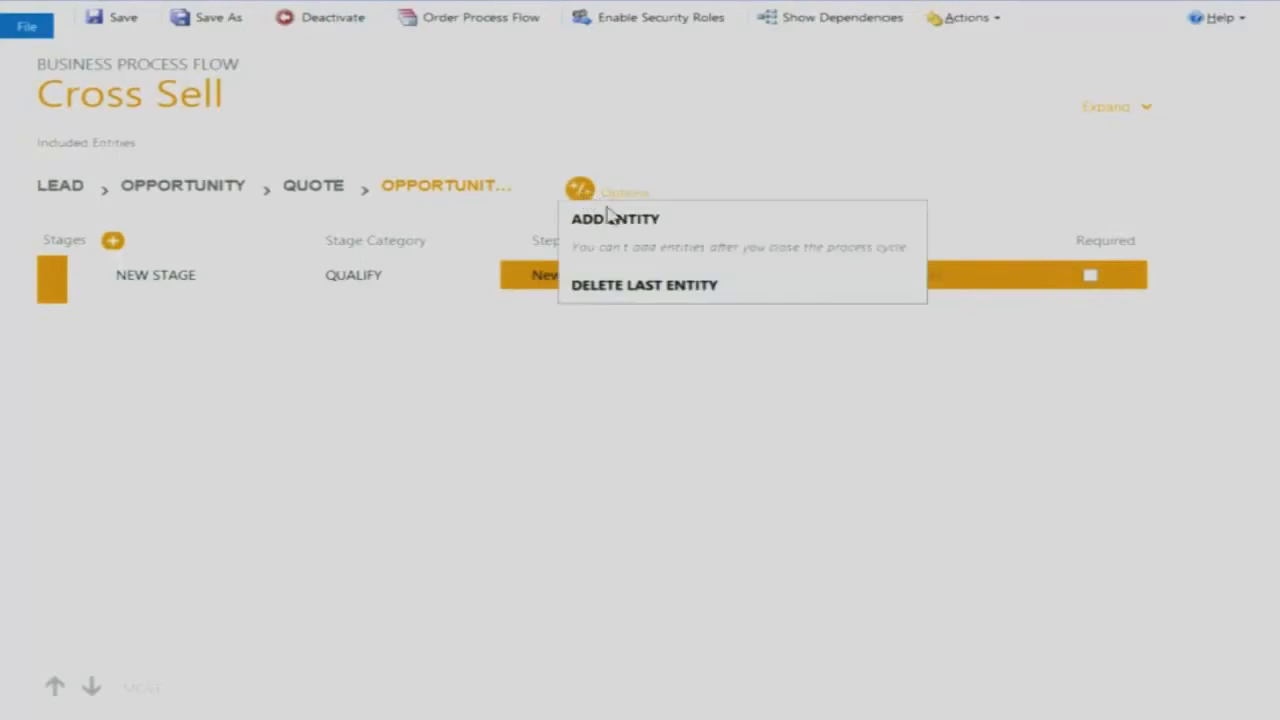
{"action": "left_click", "coordinate": [697, 287]}
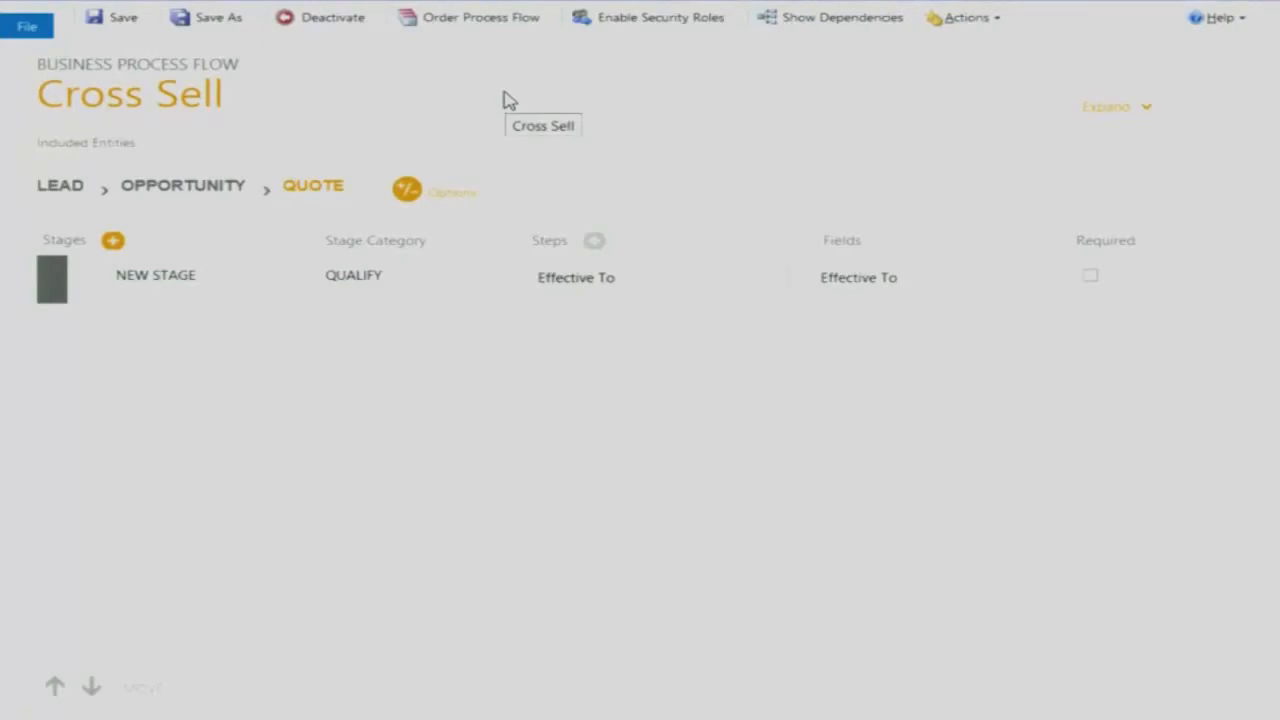
Review the display order of the business process flows for the Lead entity and leave the order as it is
{"action": "left_click", "coordinate": [484, 28]}
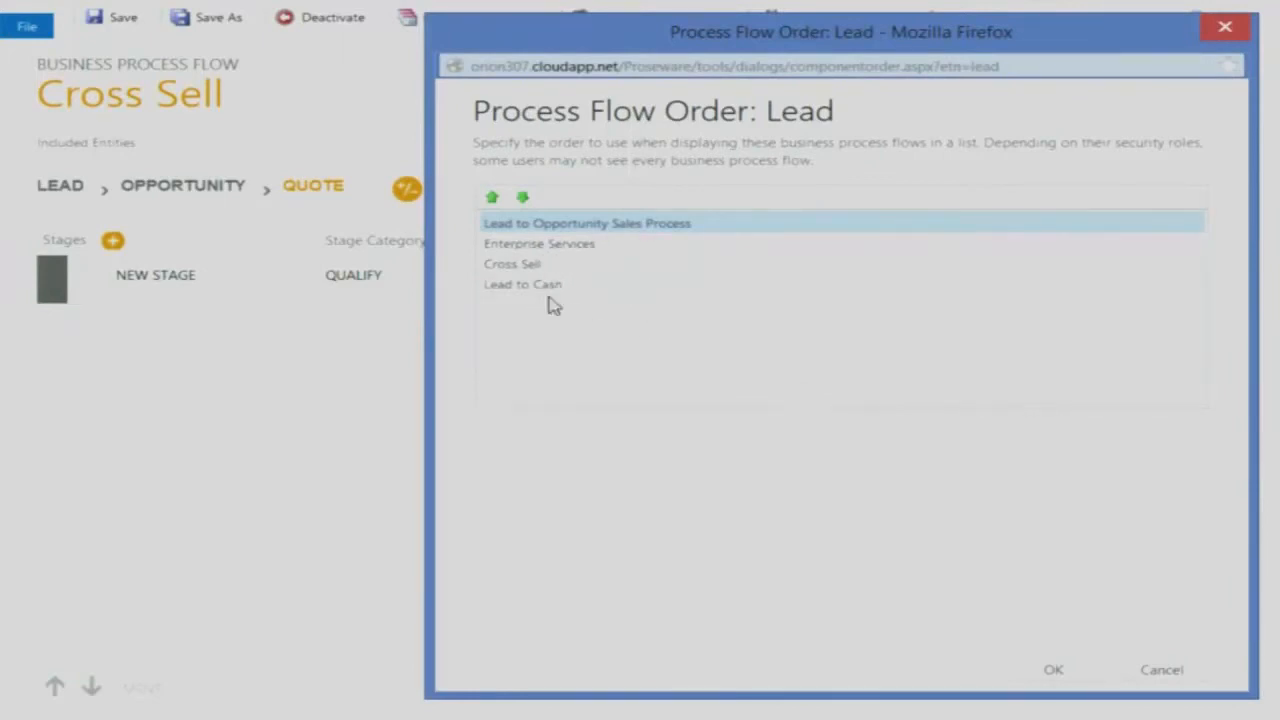
{"action": "left_click", "coordinate": [1157, 677]}
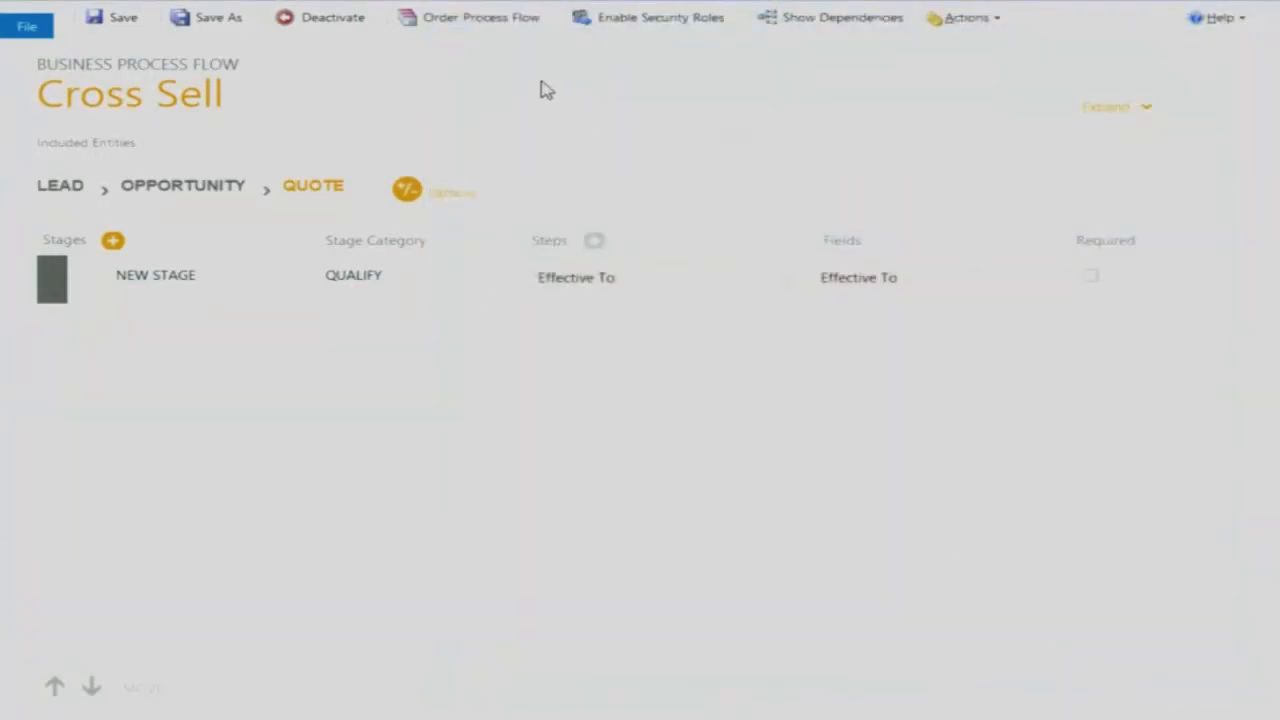
Restrict the Cross Sell process to selected security roles, clearing all roles and selecting only Sales Manager
{"action": "left_click", "coordinate": [660, 27]}
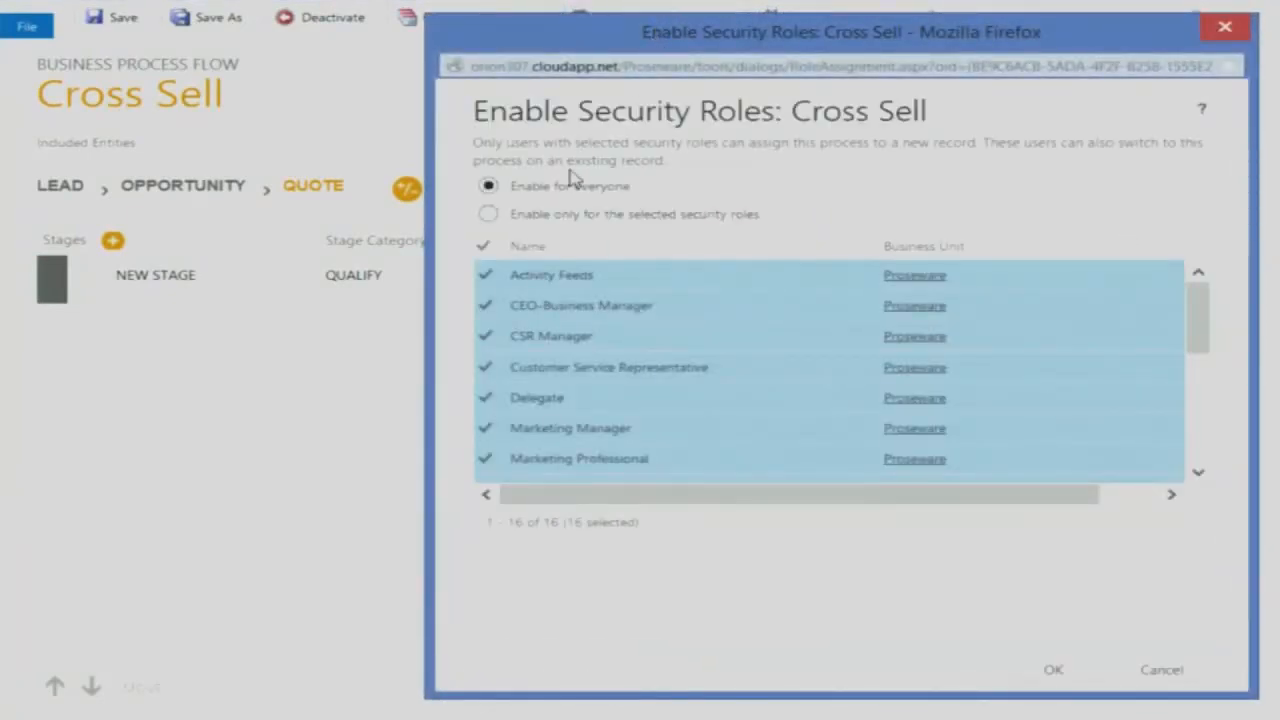
{"action": "left_click", "coordinate": [484, 246]}
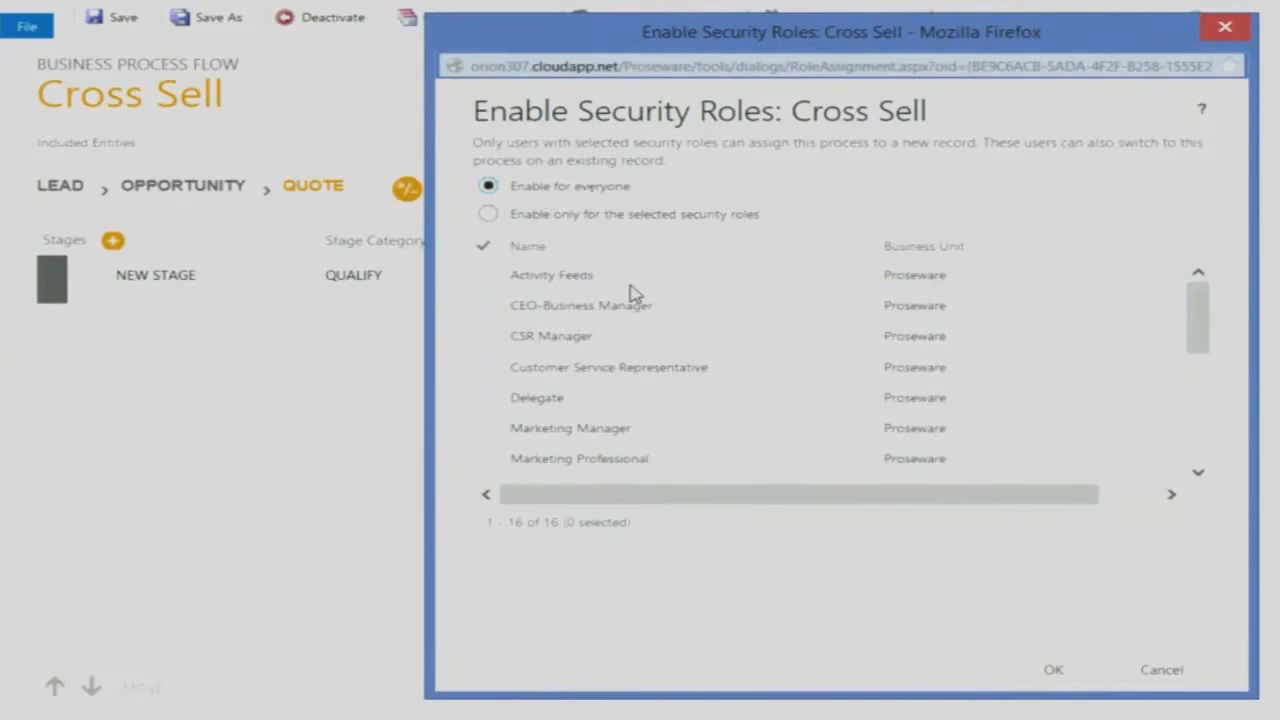
{"action": "scroll", "coordinate": [625, 300], "scroll_direction": "down", "scroll_amount": 3}
{"action": "left_click", "coordinate": [487, 214]}
{"action": "left_click", "coordinate": [548, 318]}
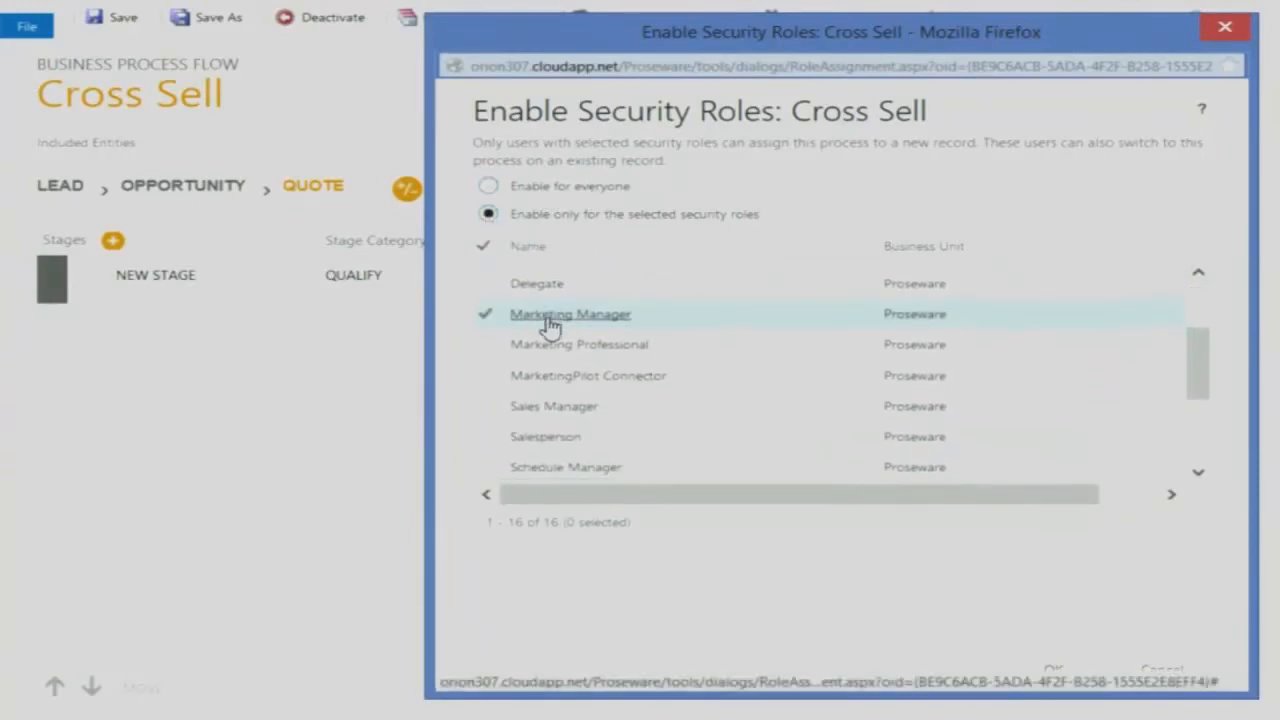
{"action": "scroll", "coordinate": [548, 323], "scroll_direction": "down", "scroll_amount": 1}
{"action": "left_click", "coordinate": [486, 362]}
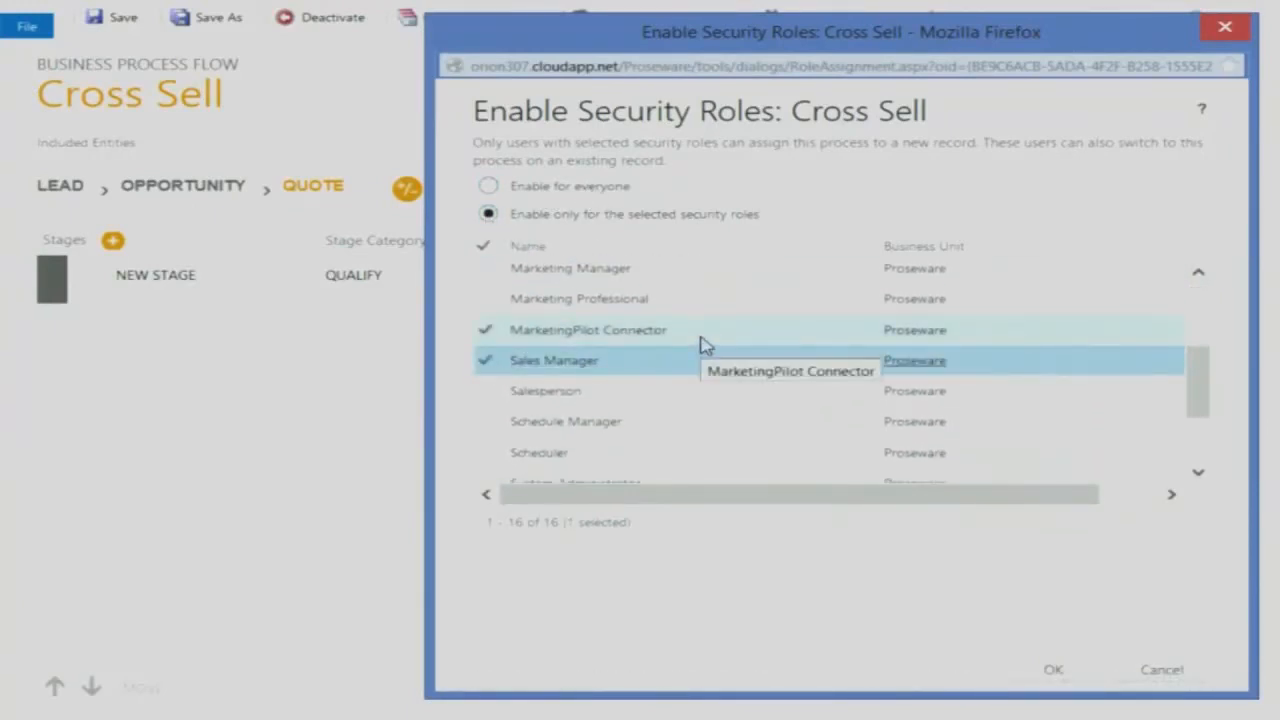